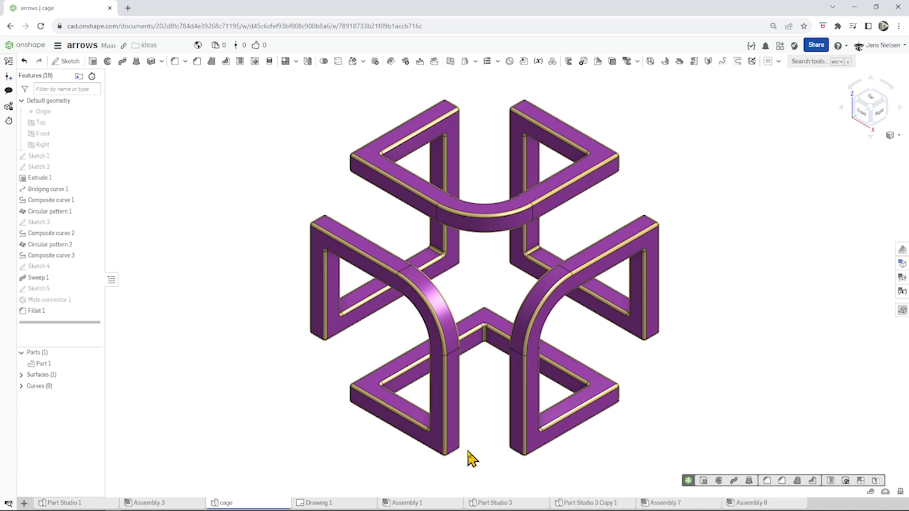
# Step: Open Drawing 1 and inspect the cage's 88 and 68 dimensions
pyautogui.moveTo(629, 426); pyautogui.dragTo(530, 441, button='middle')
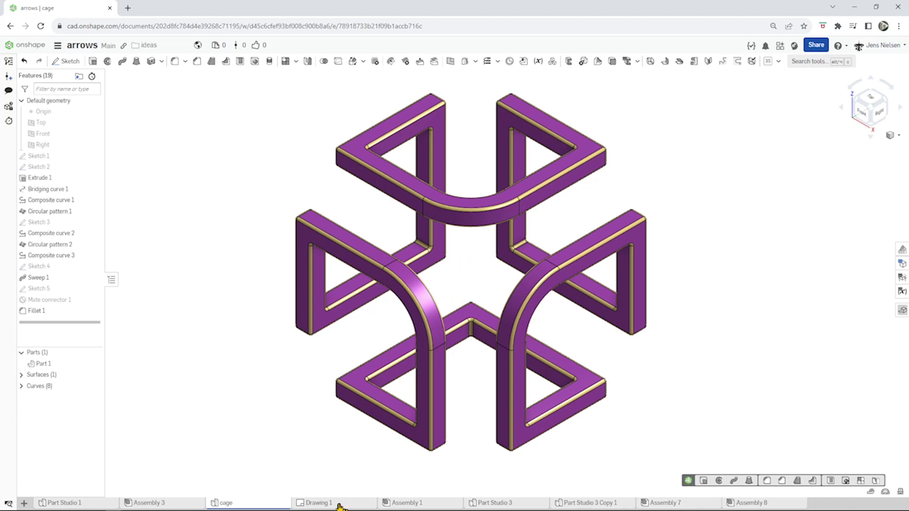
pyautogui.click(316, 502)
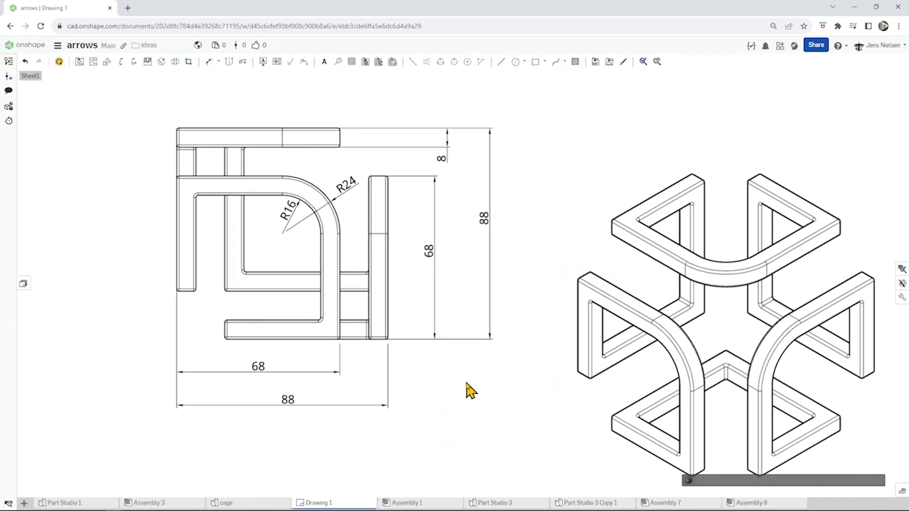
pyautogui.click(297, 406)
pyautogui.click(419, 406)
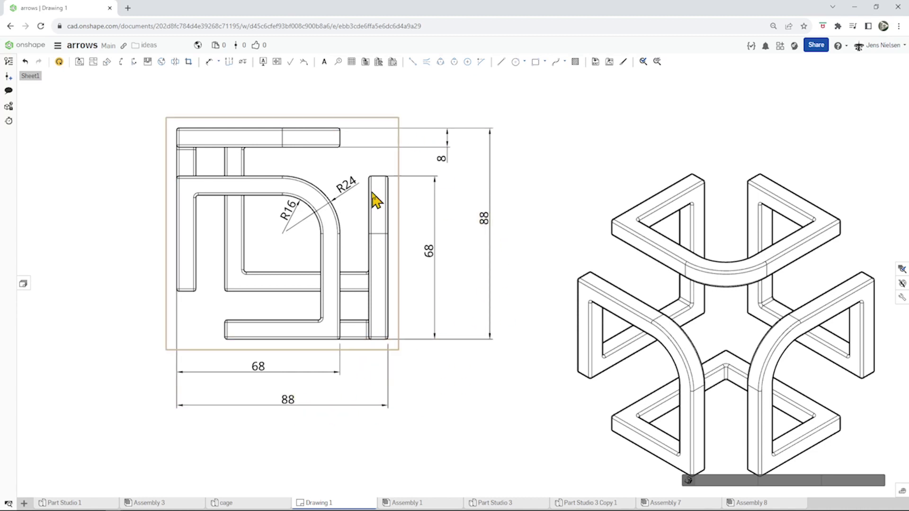
pyautogui.click(437, 292)
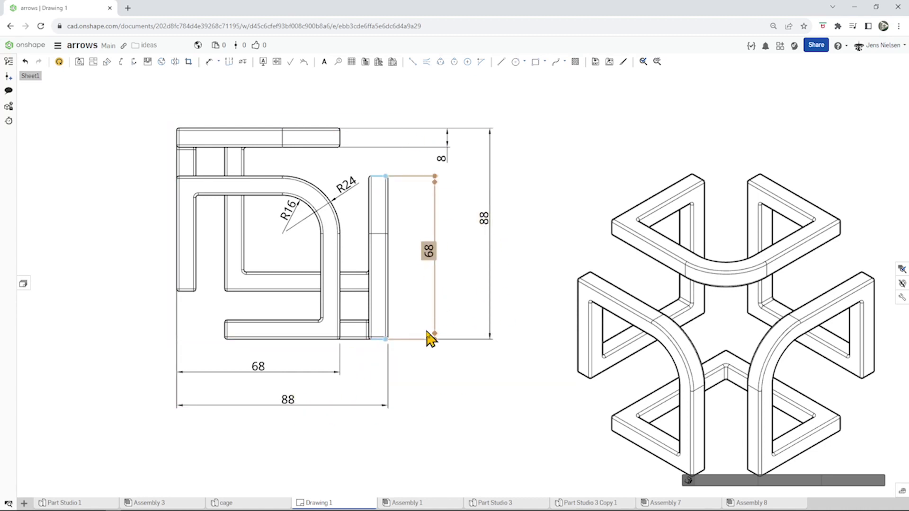
pyautogui.click(385, 349)
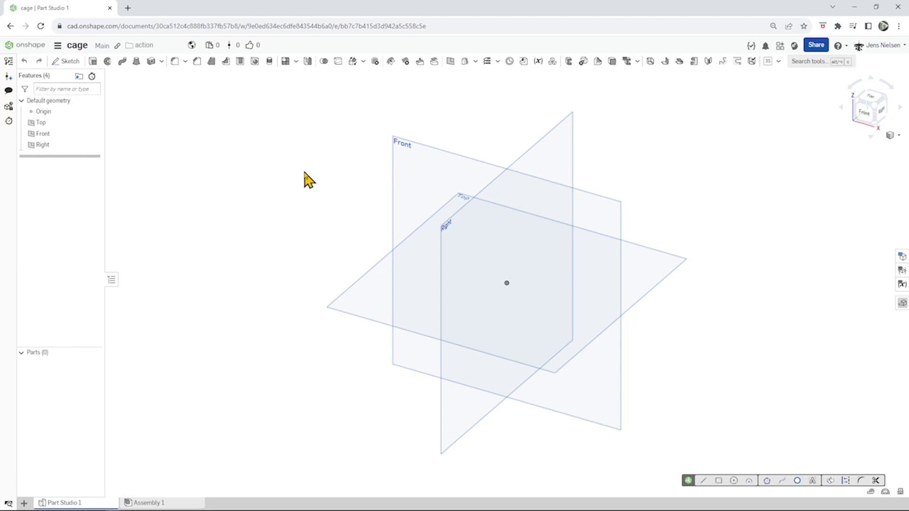
# Step: Start Sketch 1 on the Right plane from the quick tool grid
pyautogui.press('s')
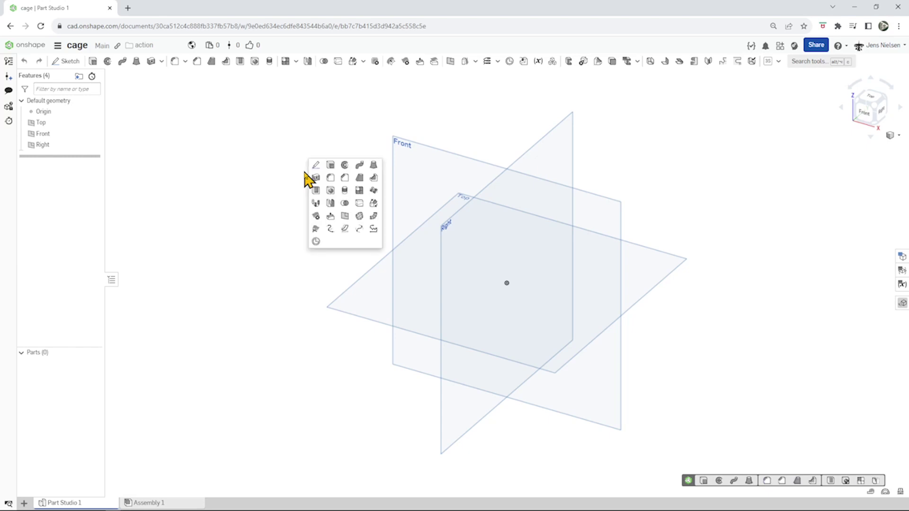
pyautogui.click(316, 165)
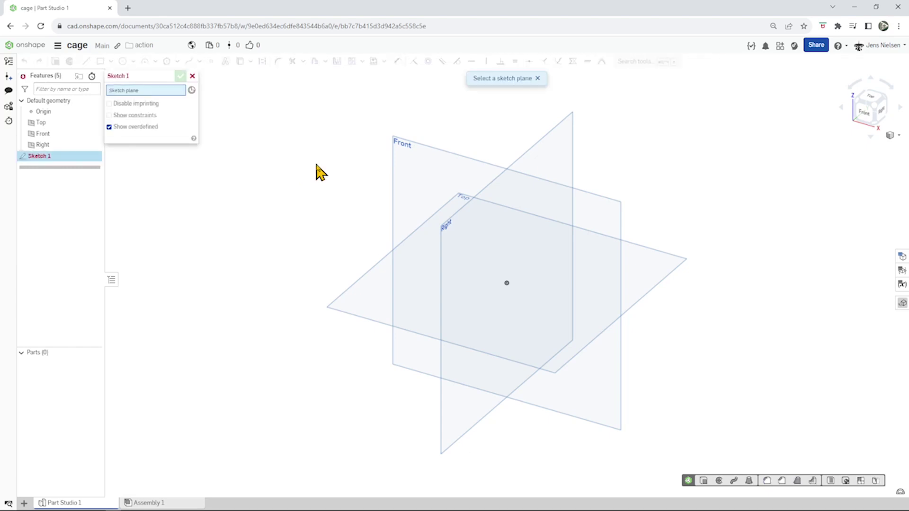
pyautogui.click(534, 152)
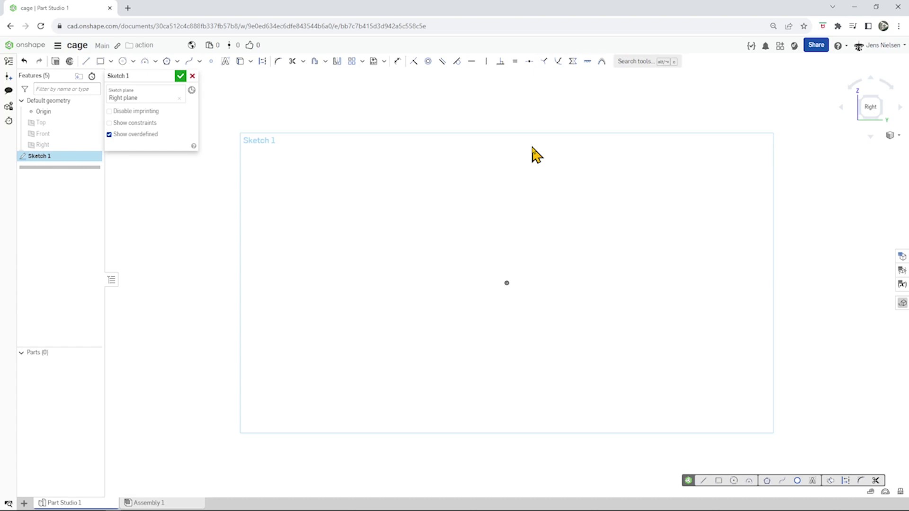
pyautogui.press('s')
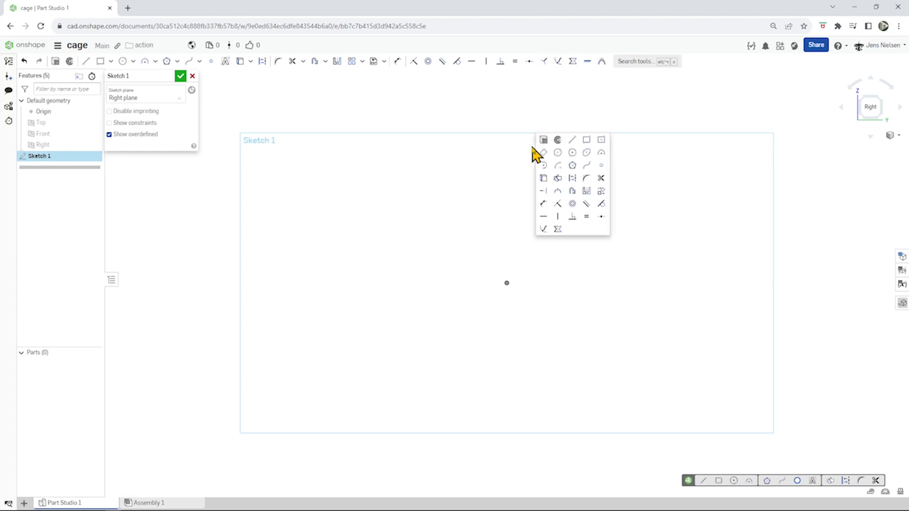
# Step: Draw a rectangle up-left from the origin and dimension its height to 60 mm
pyautogui.click(586, 141)
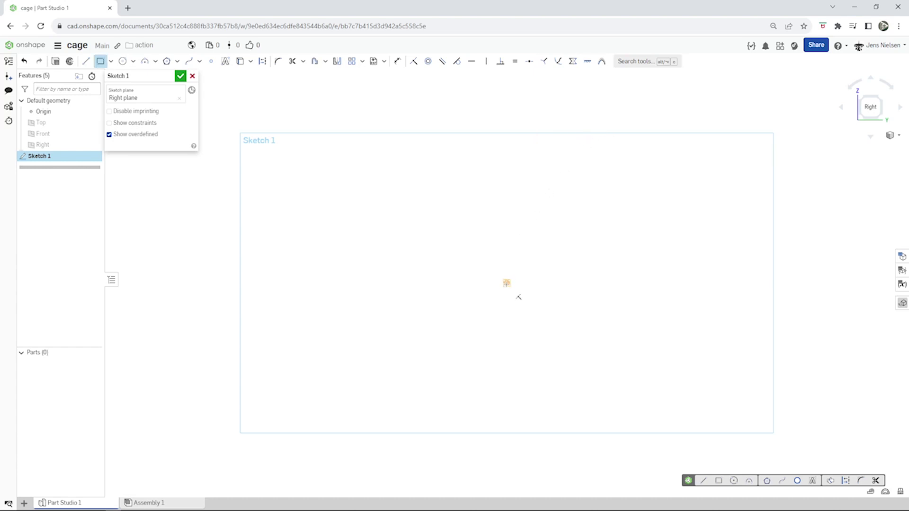
pyautogui.moveTo(501, 273); pyautogui.dragTo(364, 140)
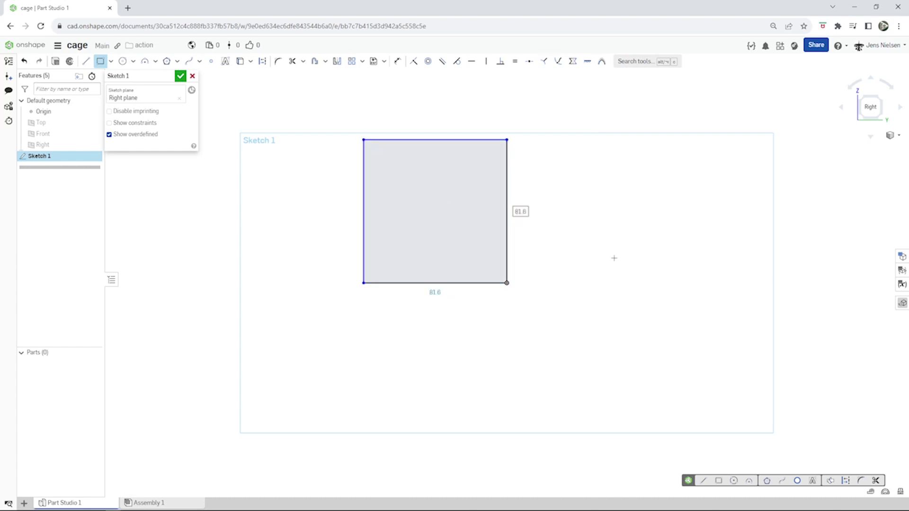
pyautogui.press('Escape')
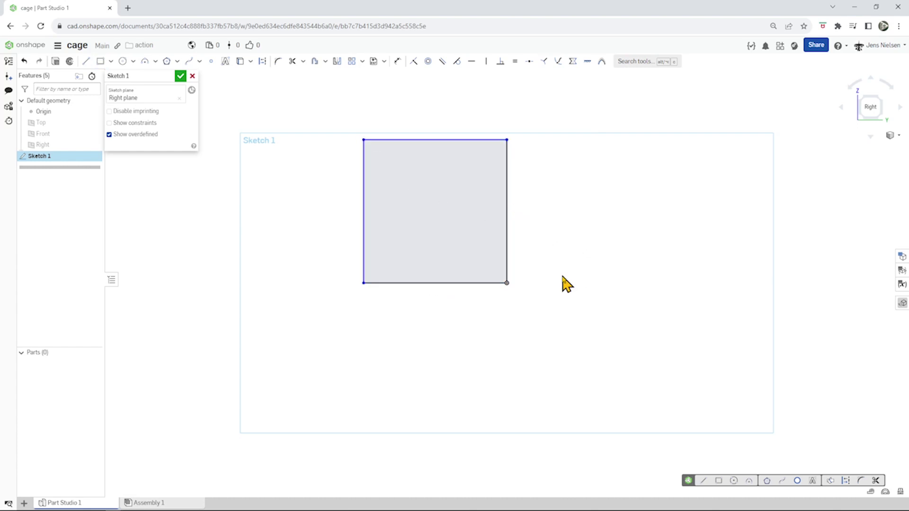
pyautogui.press('u')
pyautogui.click(427, 282)
pyautogui.click(413, 140)
pyautogui.click(295, 178)
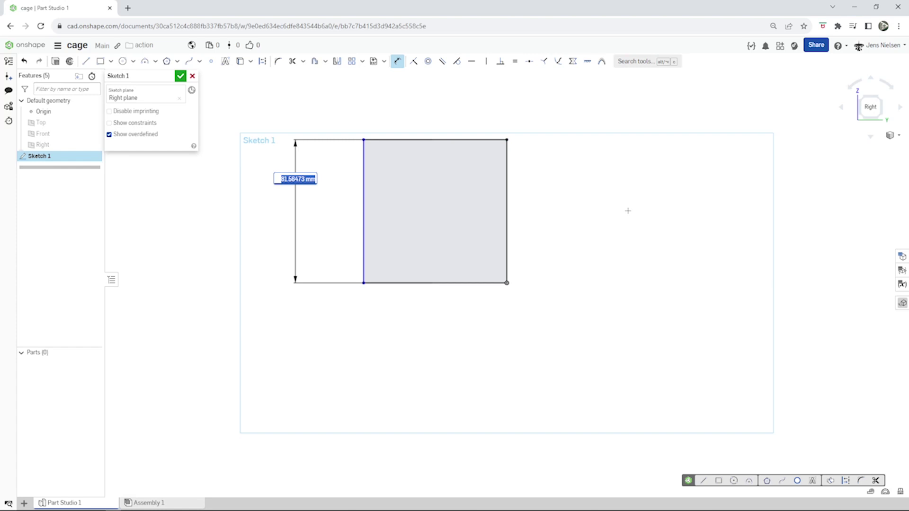
pyautogui.write('8')
pyautogui.press('Return')
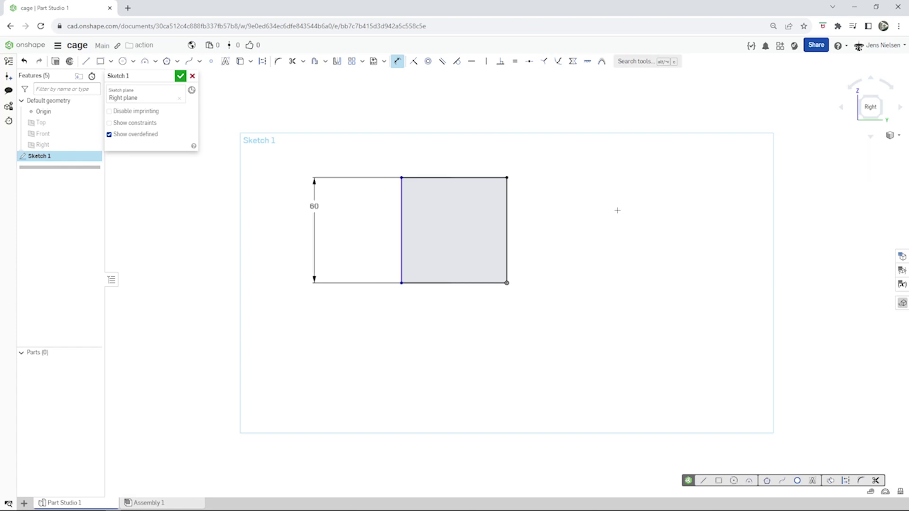
pyautogui.press('Escape')
# Step: Constrain the rectangle's top edge equal to its left edge
pyautogui.press('e')
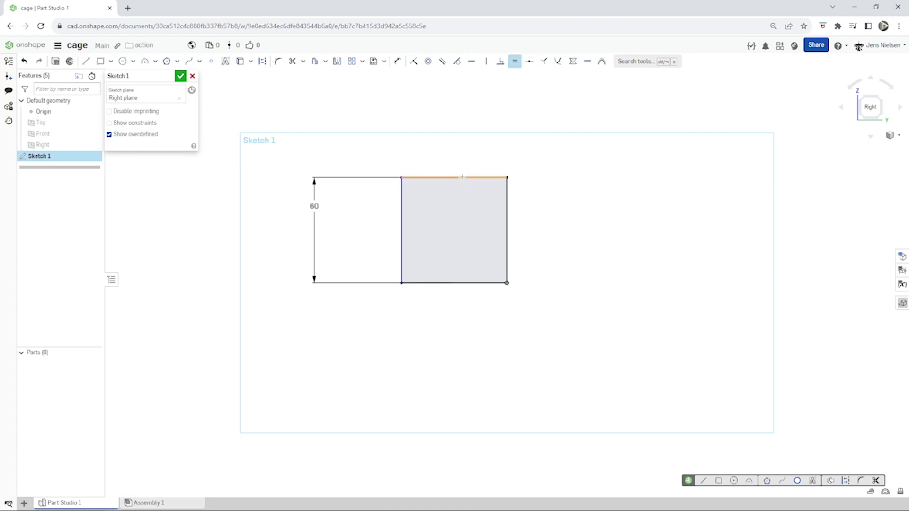
pyautogui.click(462, 177)
pyautogui.click(401, 217)
pyautogui.press('Escape')
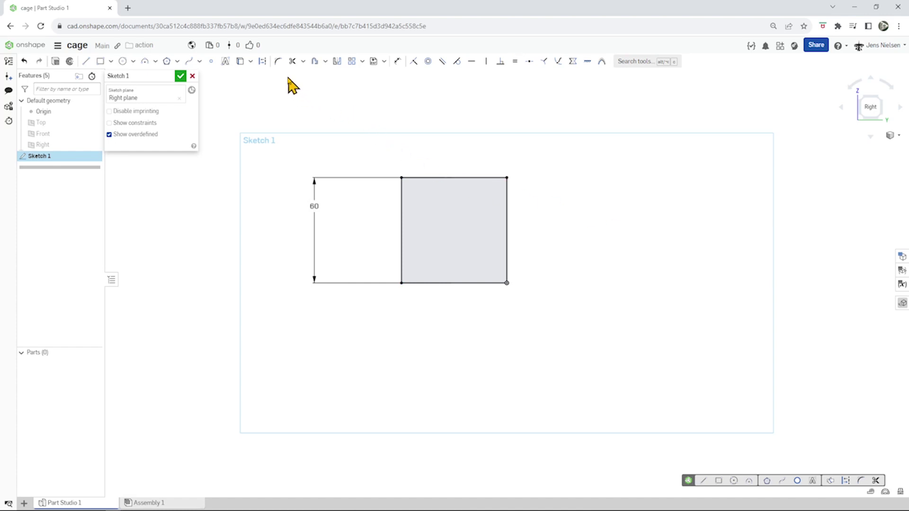
# Step: Round the square's top-left corner with a 20 mm sketch fillet
pyautogui.click(278, 61)
pyautogui.click(402, 178)
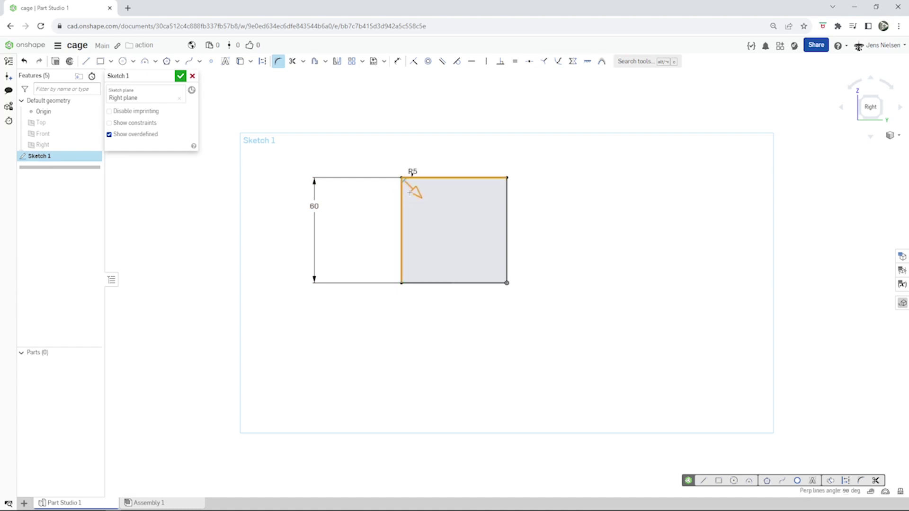
pyautogui.moveTo(415, 190); pyautogui.dragTo(433, 205)
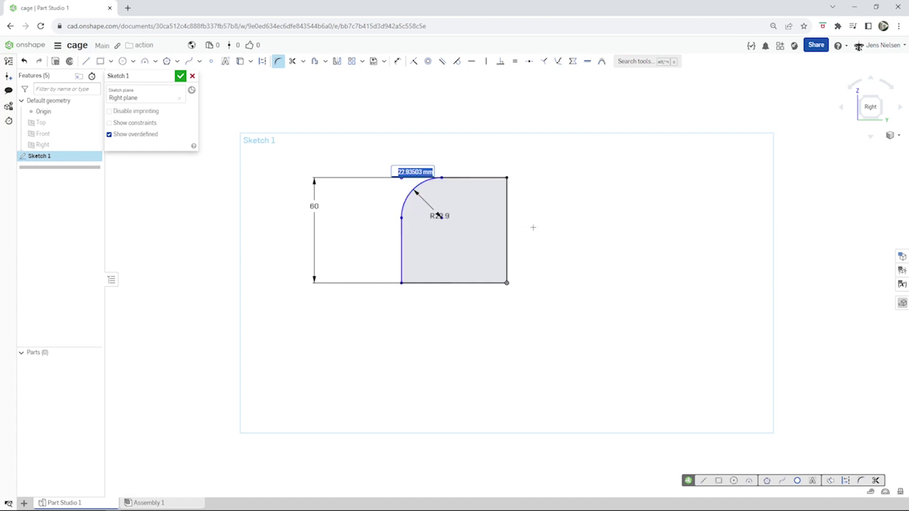
pyautogui.write('20')
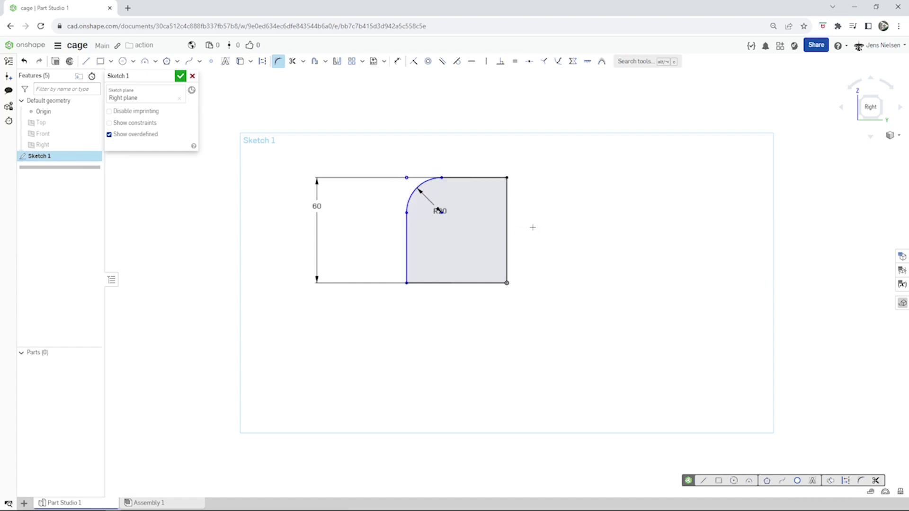
pyautogui.press('Escape')
pyautogui.click(302, 67)
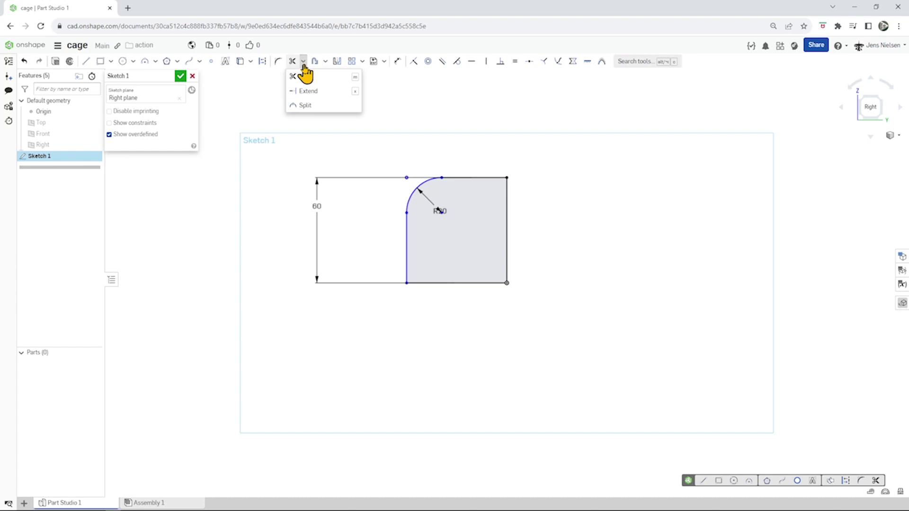
# Step: Split the square's bottom edge into two pieces
pyautogui.click(306, 105)
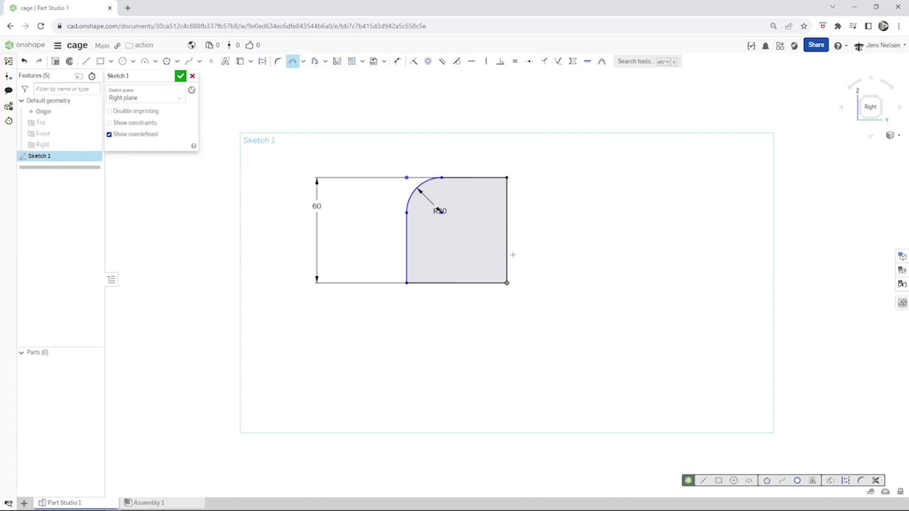
pyautogui.click(471, 282)
pyautogui.press('Escape')
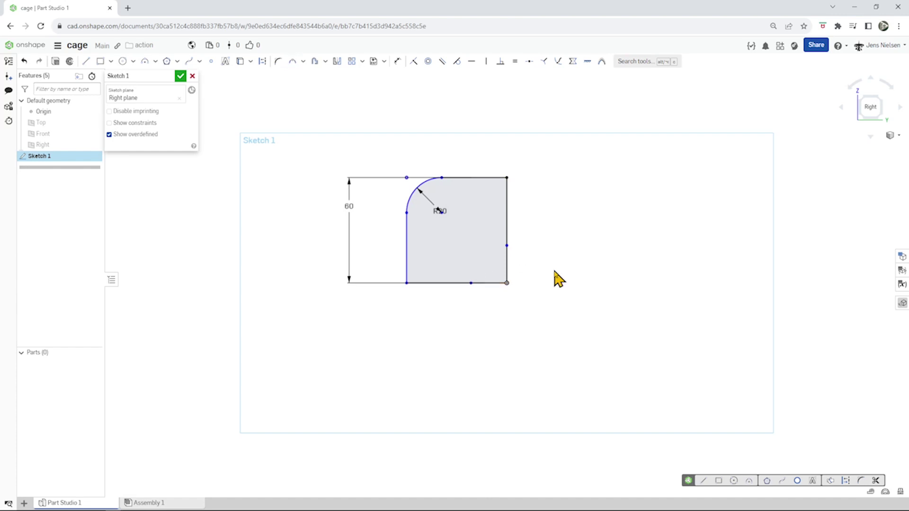
# Step: Dimension the lower right-edge segment and the bottom split point each to 20 mm
pyautogui.press('d')
pyautogui.click(500, 283)
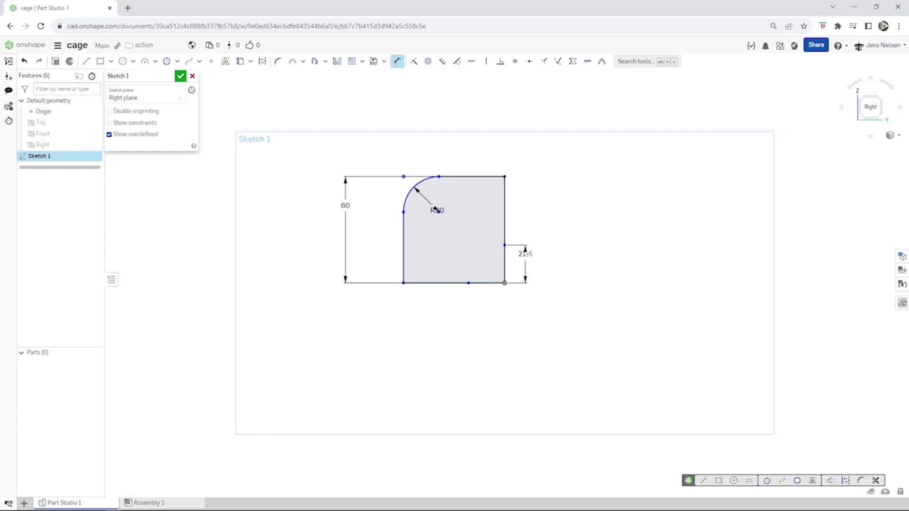
pyautogui.scroll(4, 518, 260)
pyautogui.click(511, 256)
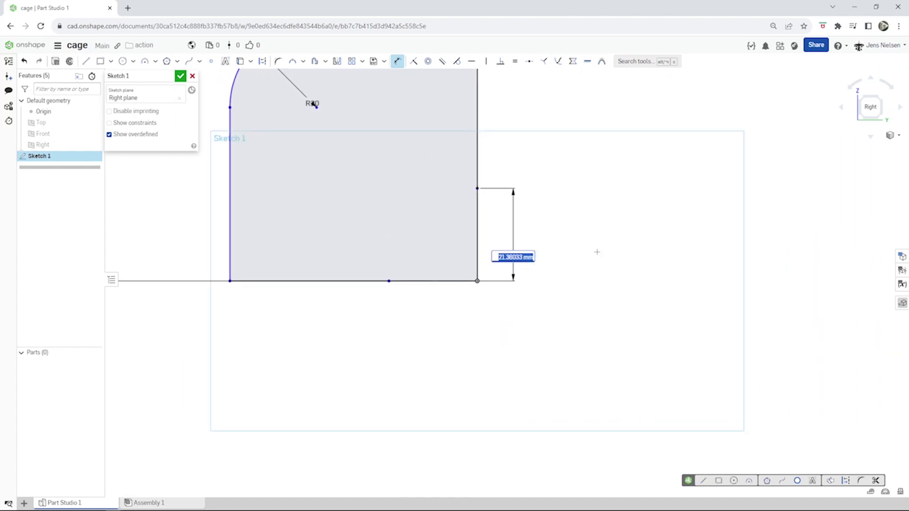
pyautogui.write('20')
pyautogui.press('Return')
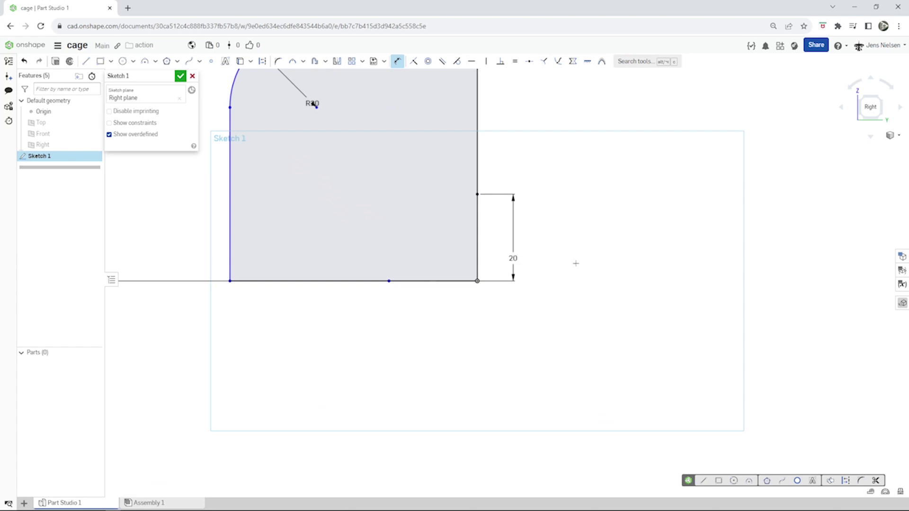
pyautogui.click(388, 281)
pyautogui.click(399, 300)
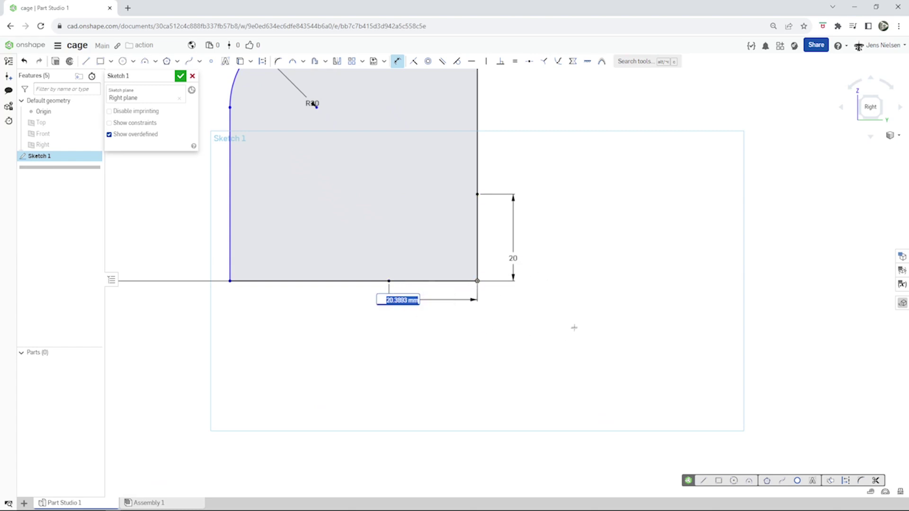
pyautogui.write('20')
pyautogui.press('Return')
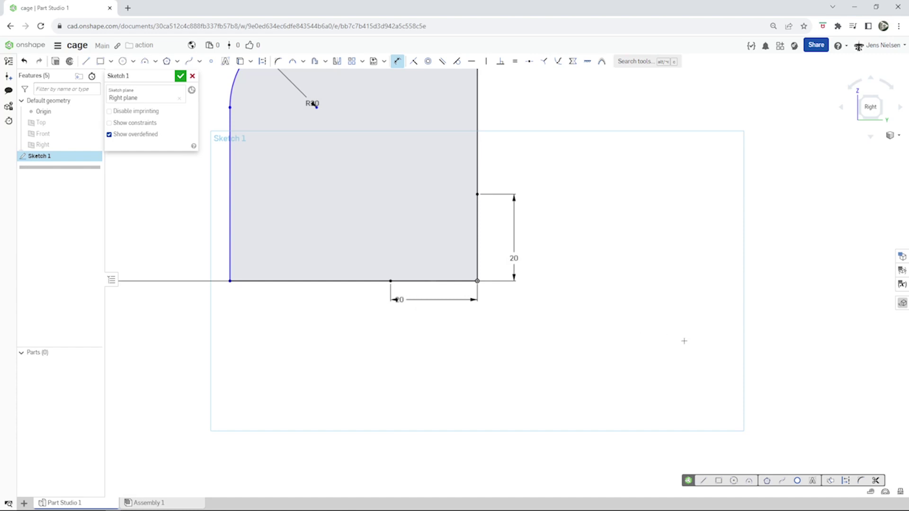
pyautogui.press('Escape')
pyautogui.click(479, 263)
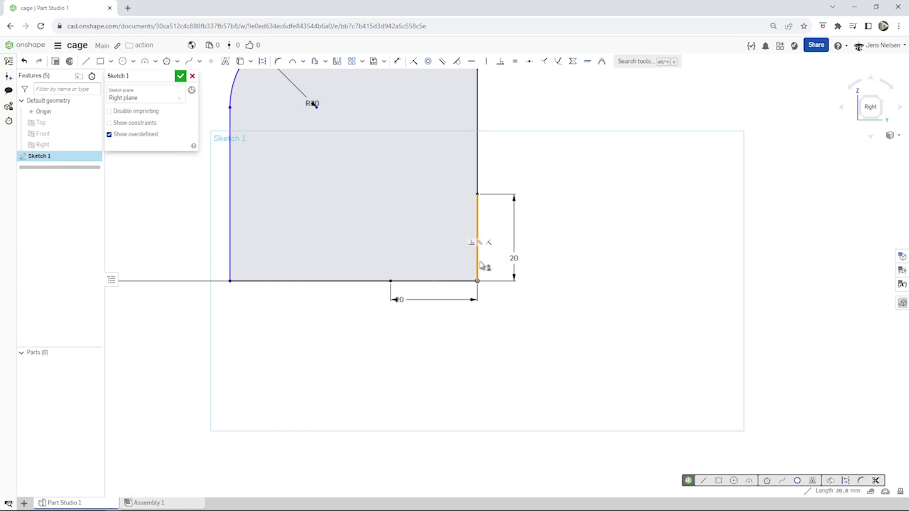
# Step: Convert the short right and bottom segments into construction lines
pyautogui.press('q')
pyautogui.click(584, 325)
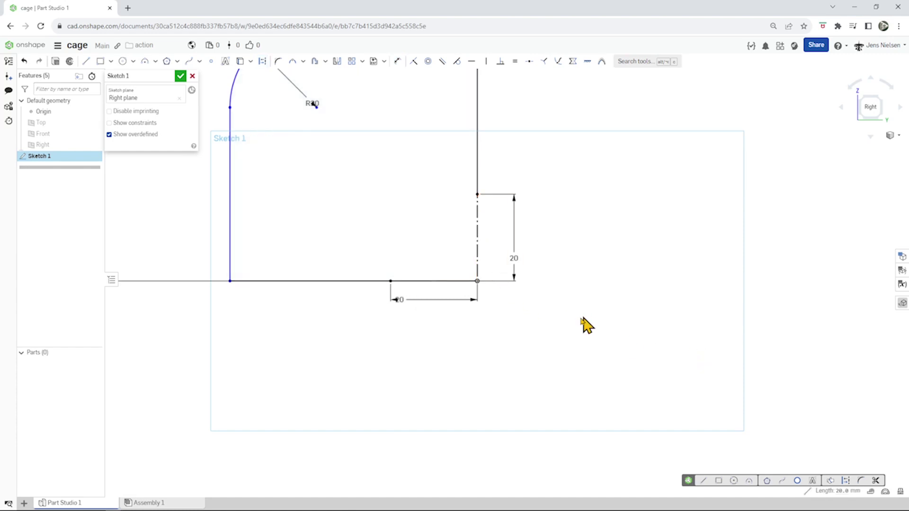
pyautogui.click(459, 281)
pyautogui.press('q')
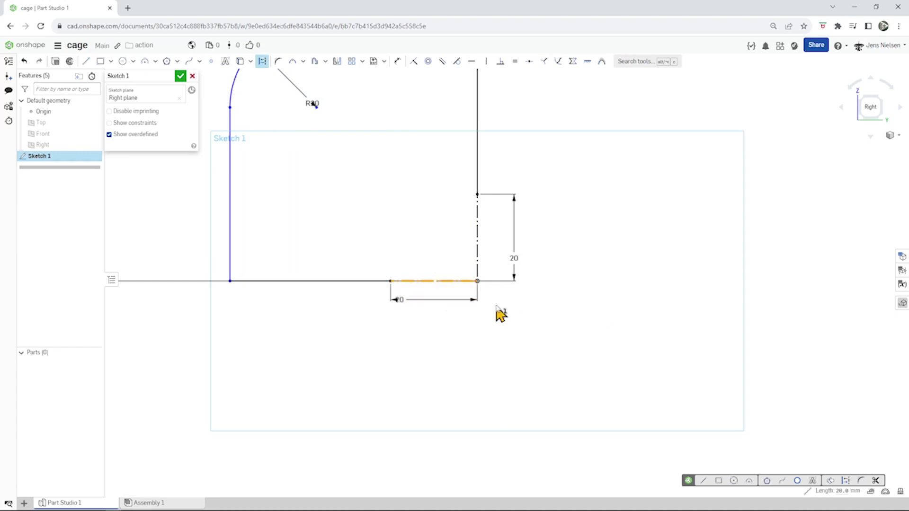
pyautogui.click(553, 311)
pyautogui.scroll(-3, 556, 318)
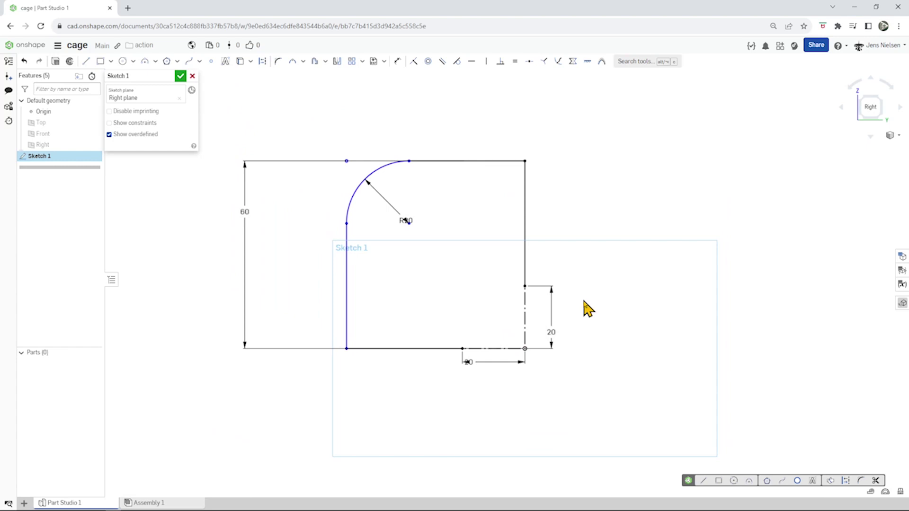
# Step: Dimension the left line and top line to 40 mm and finish Sketch 1
pyautogui.press('u')
pyautogui.click(348, 304)
pyautogui.click(294, 301)
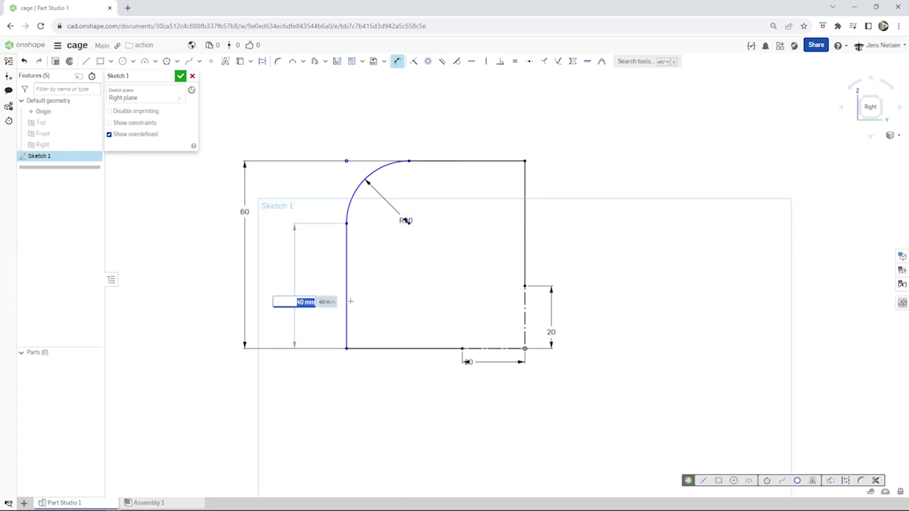
pyautogui.press('Return')
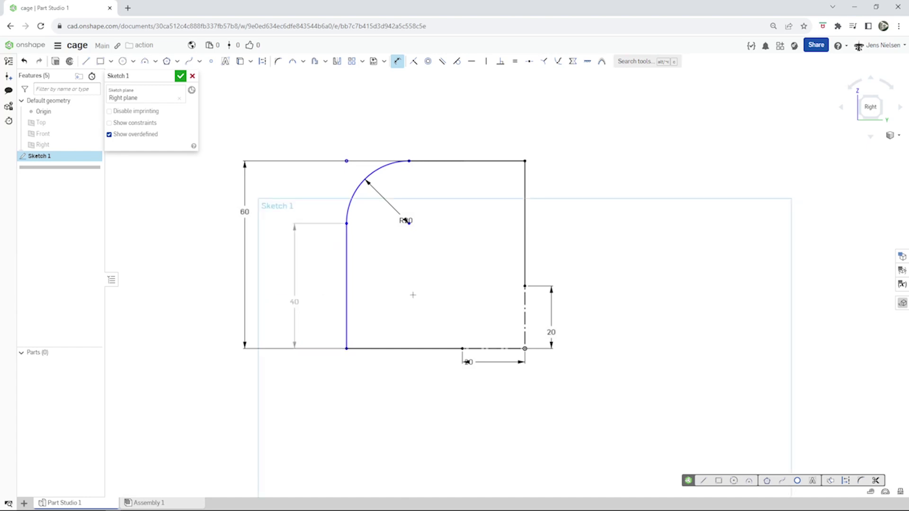
pyautogui.click(452, 162)
pyautogui.click(451, 140)
pyautogui.write('4')
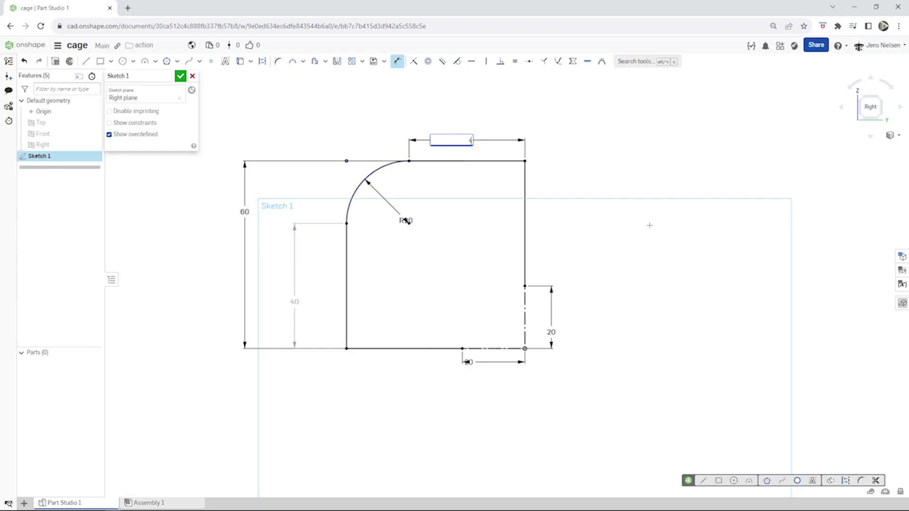
pyautogui.write('0')
pyautogui.press('Return')
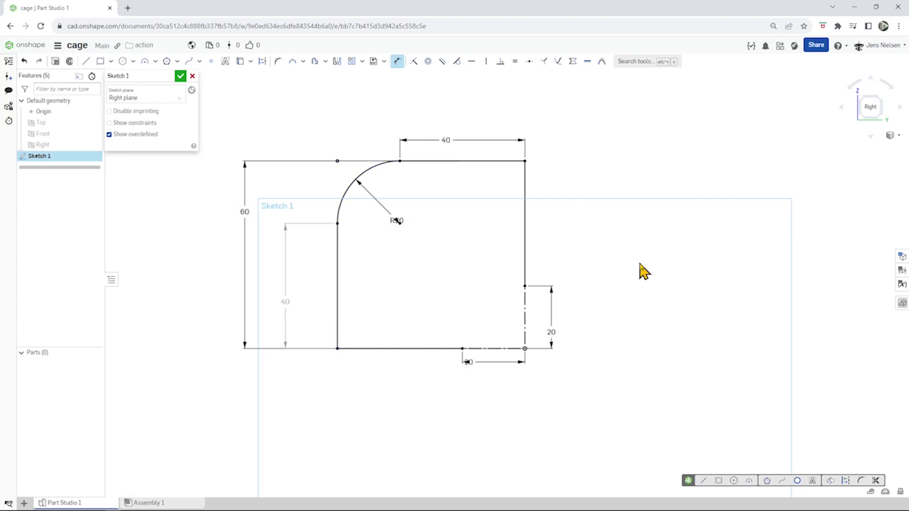
pyautogui.press('Escape')
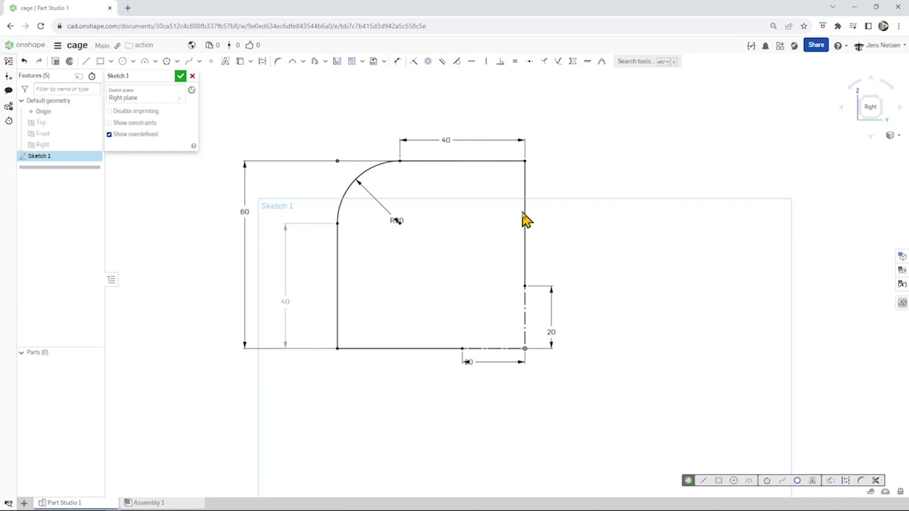
pyautogui.click(180, 76)
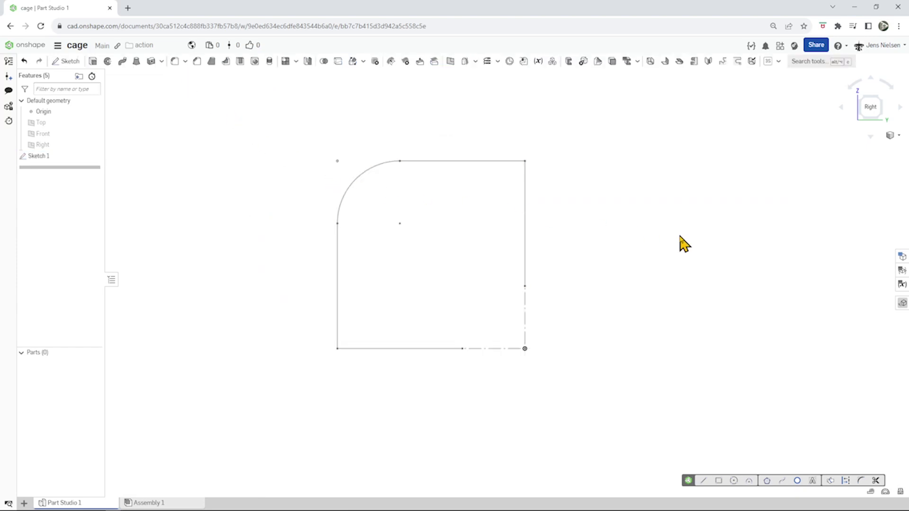
pyautogui.press('Left')
# Step: Create Sketch 2 on the Right plane and reopen it for editing
pyautogui.press('s')
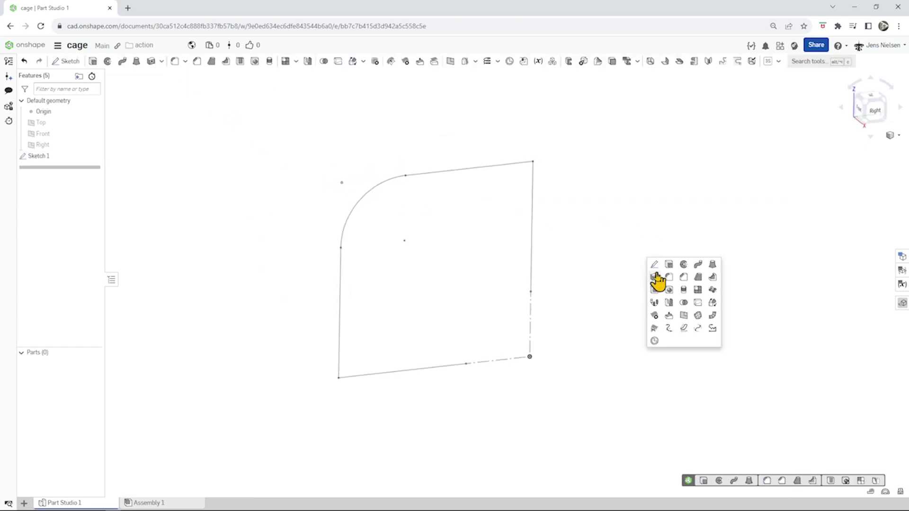
pyautogui.click(654, 264)
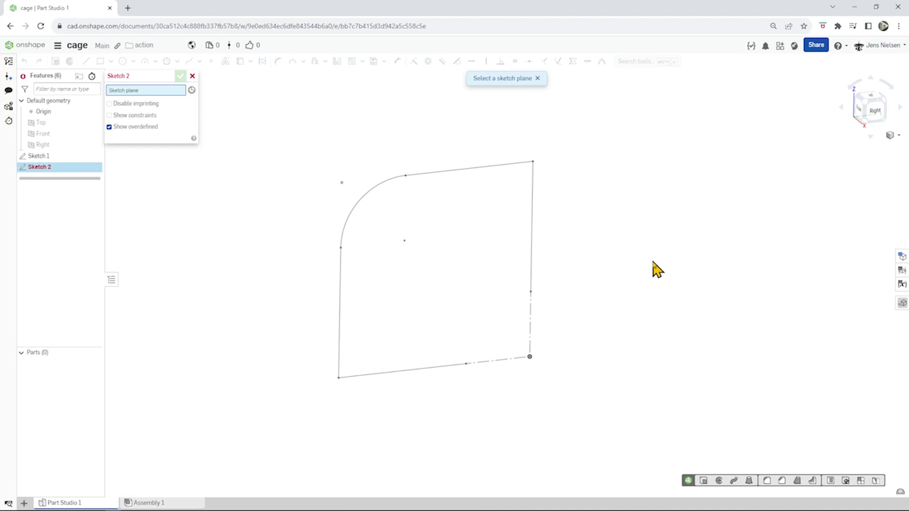
pyautogui.click(49, 146)
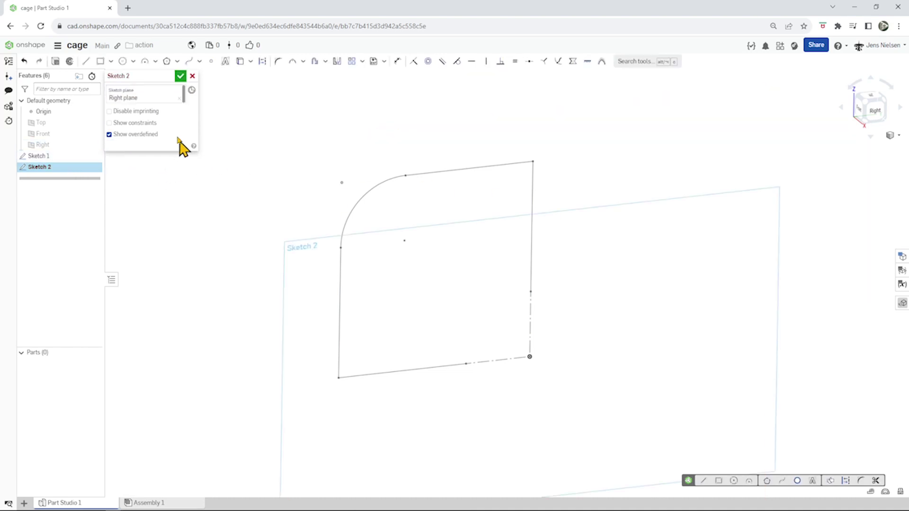
pyautogui.click(182, 77)
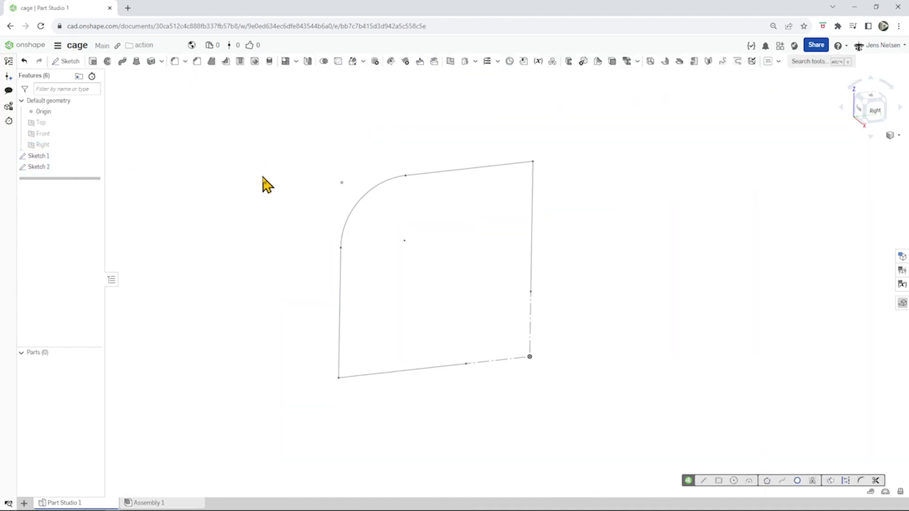
pyautogui.press('s')
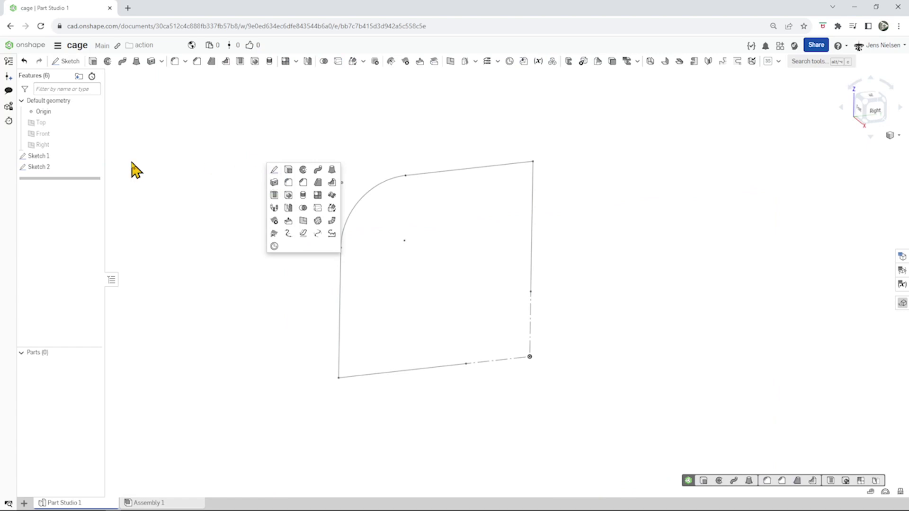
pyautogui.rightClick(41, 169)
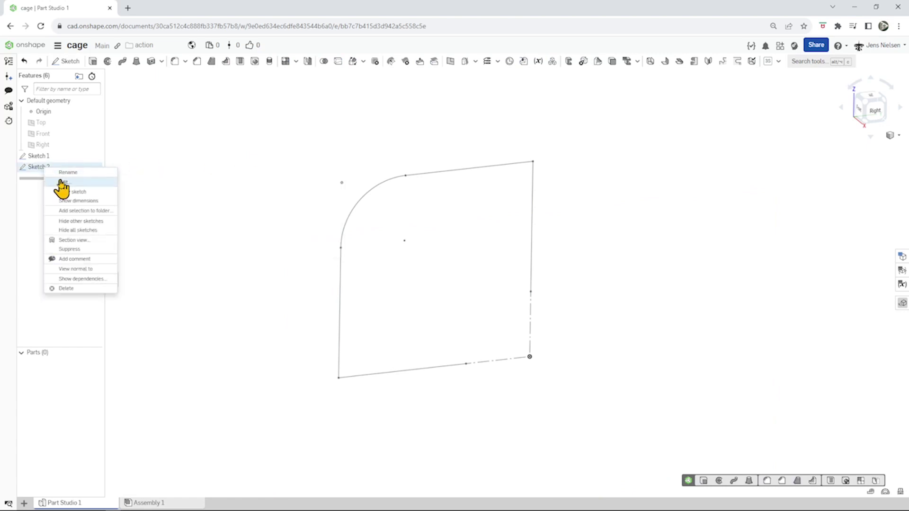
pyautogui.click(62, 182)
pyautogui.press('s')
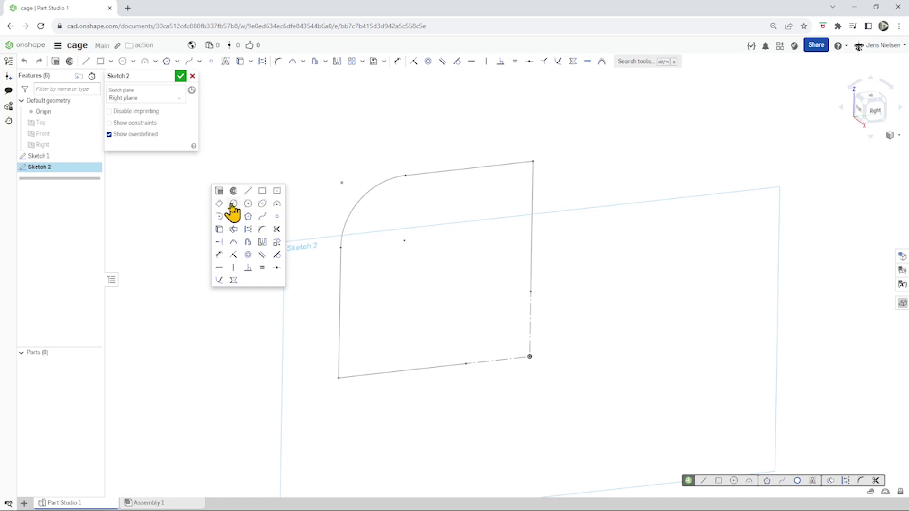
# Step: Draw a square from Sketch 1's lower-right corner with equal edges and an 80 mm top edge
pyautogui.click(263, 191)
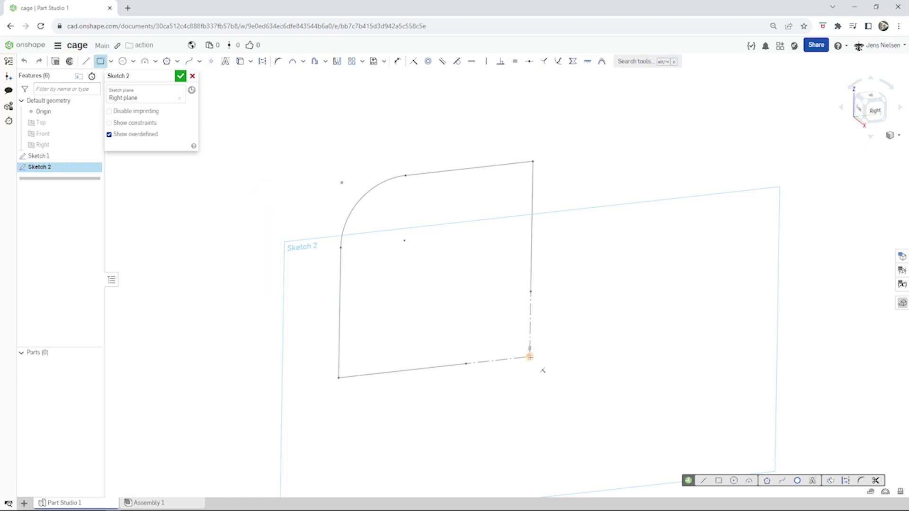
pyautogui.click(530, 357)
pyautogui.click(304, 130)
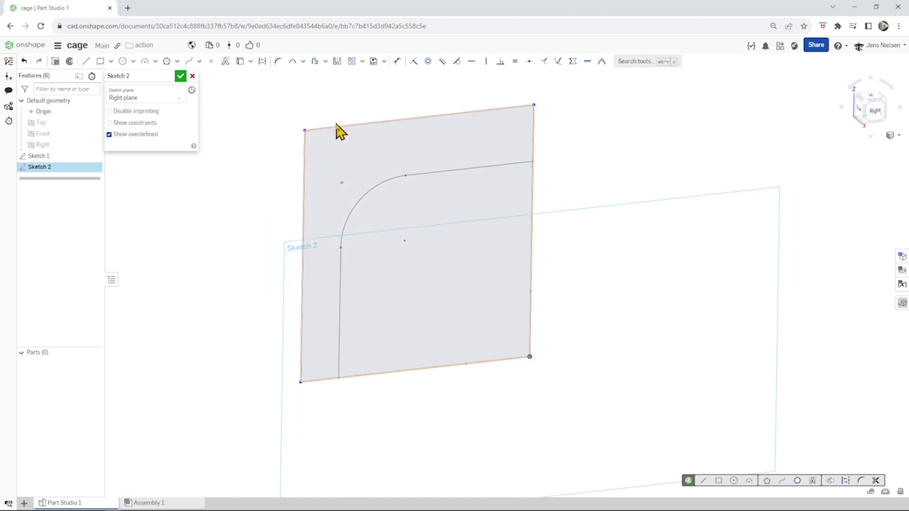
pyautogui.press('e')
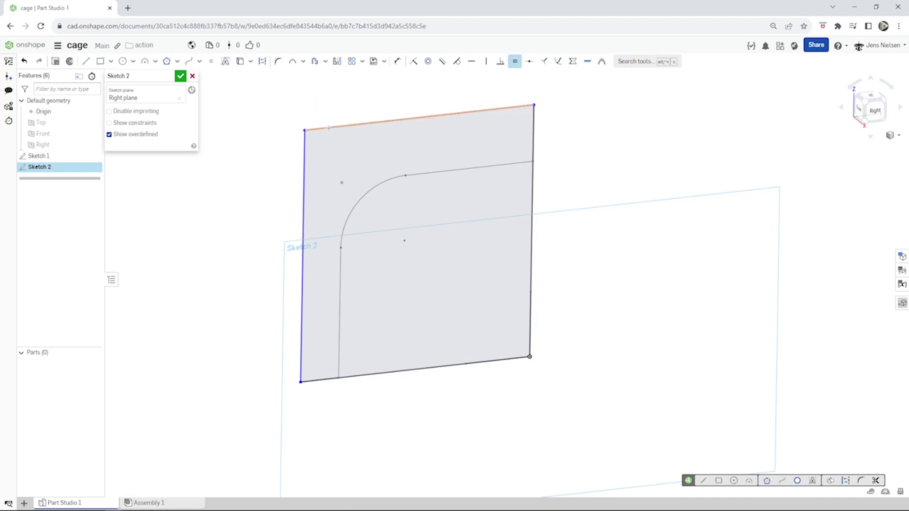
pyautogui.click(328, 128)
pyautogui.click(303, 177)
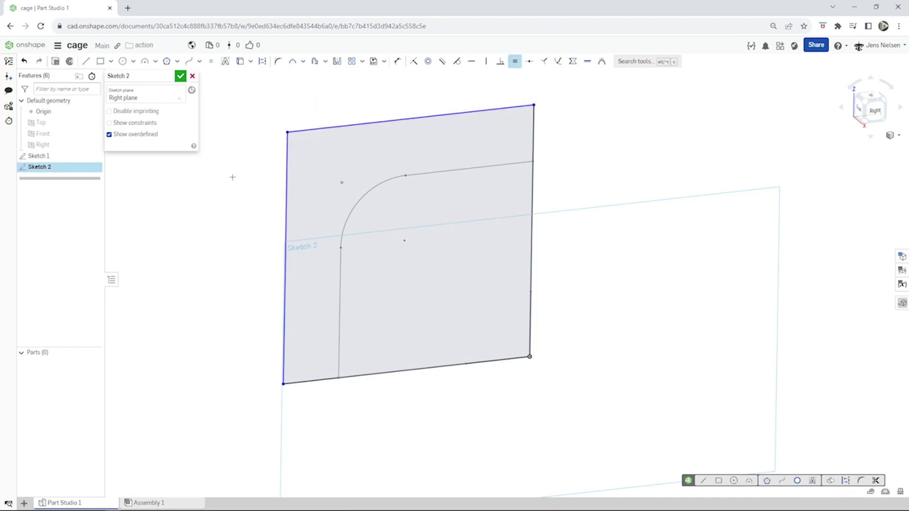
pyautogui.press('u')
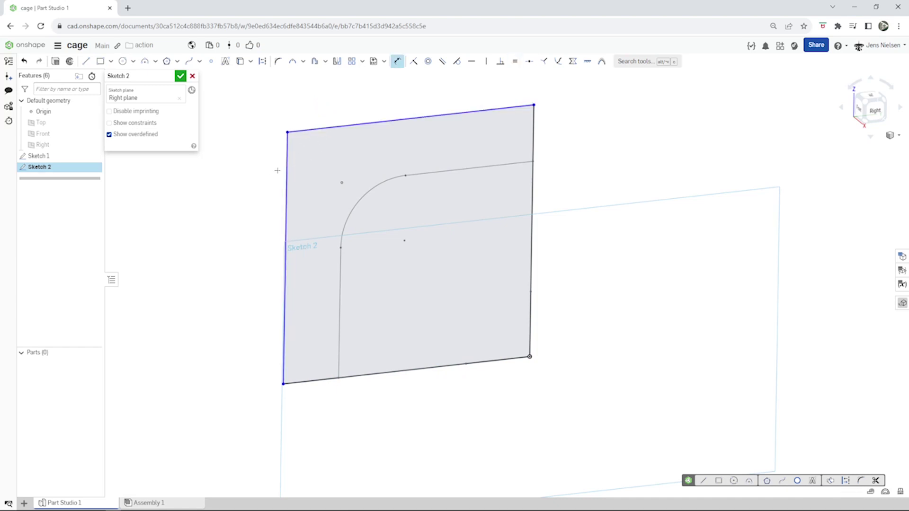
pyautogui.click(315, 130)
pyautogui.click(310, 98)
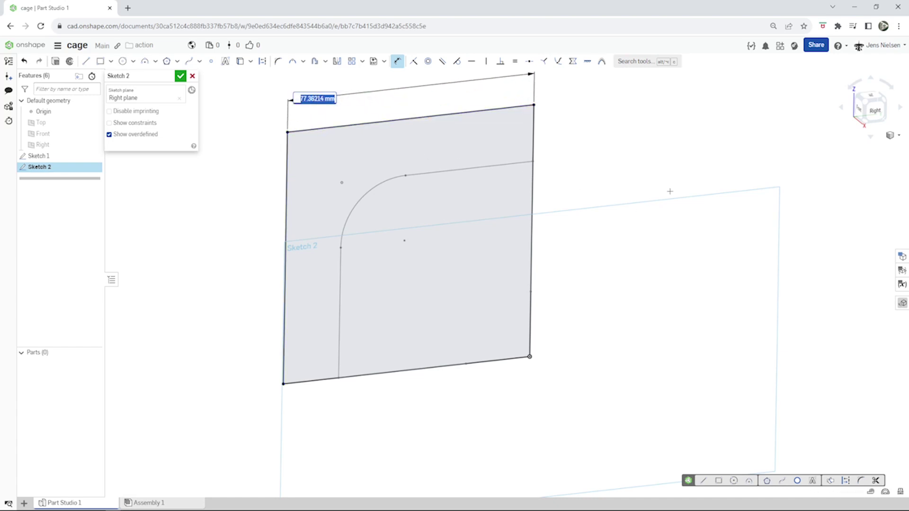
pyautogui.write('80')
pyautogui.press('Return')
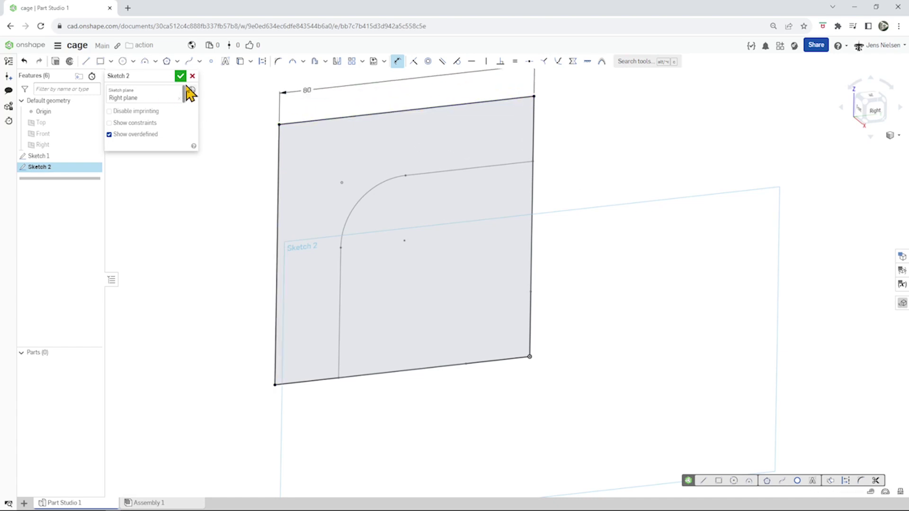
pyautogui.click(181, 76)
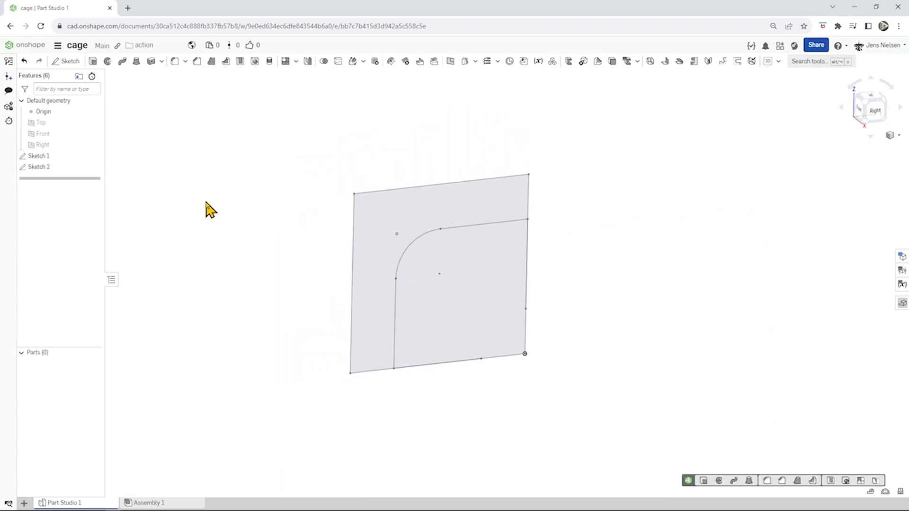
pyautogui.press('Left')
pyautogui.press('Left')
pyautogui.press('Left')
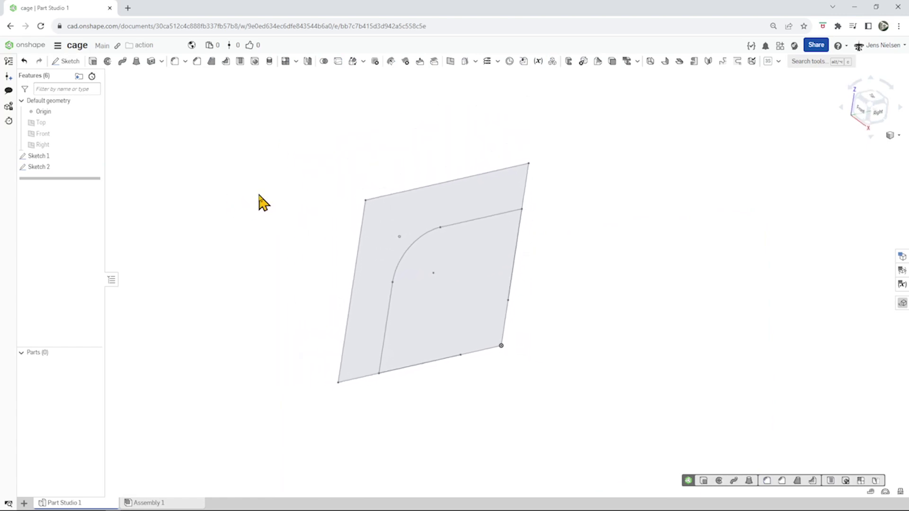
# Step: Surface-extrude Sketch 2's four square edges, direction flipped, as Extrude 1
pyautogui.click(94, 62)
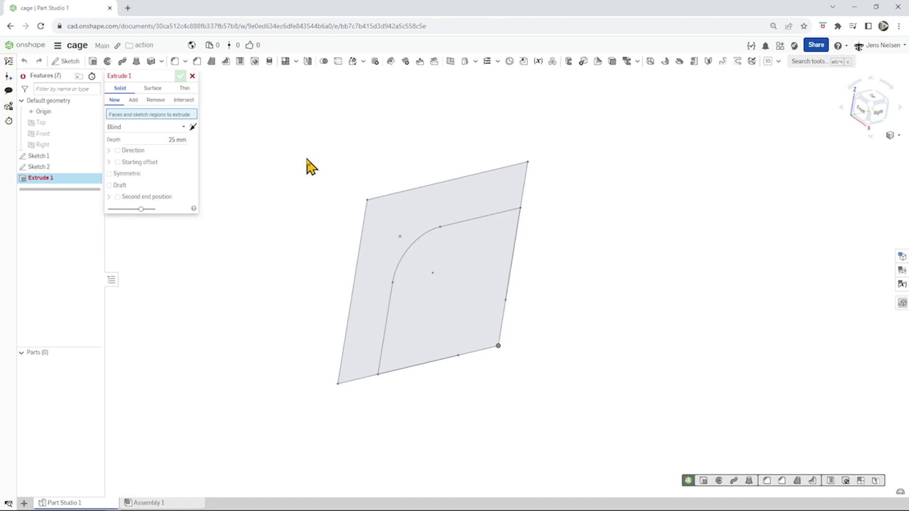
pyautogui.click(152, 88)
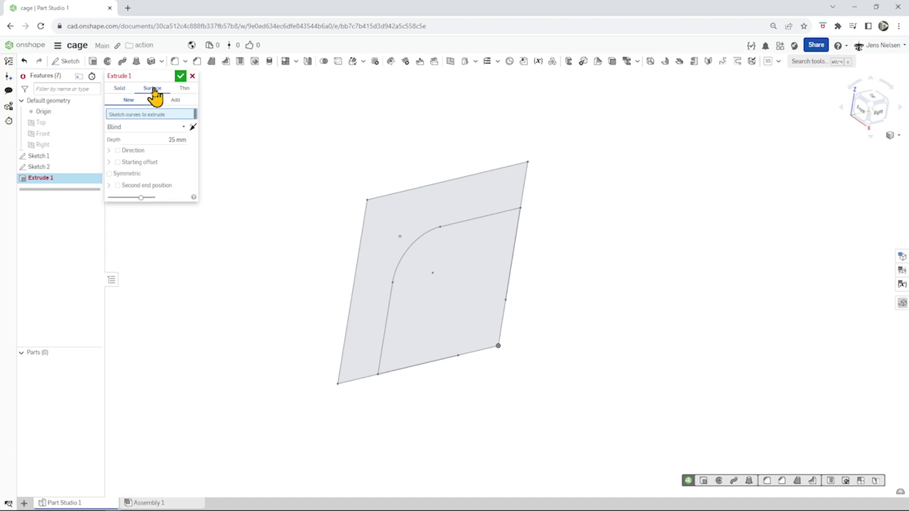
pyautogui.click(384, 198)
pyautogui.click(367, 218)
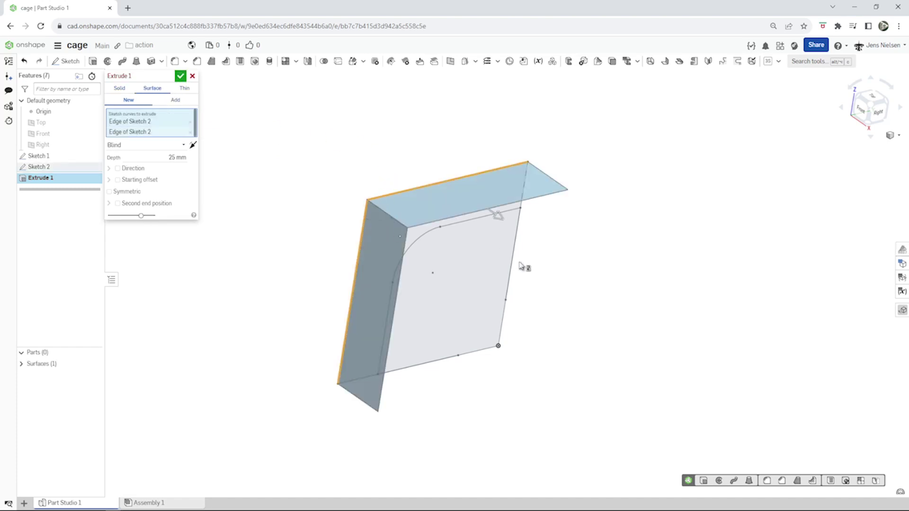
pyautogui.click(505, 324)
pyautogui.click(478, 355)
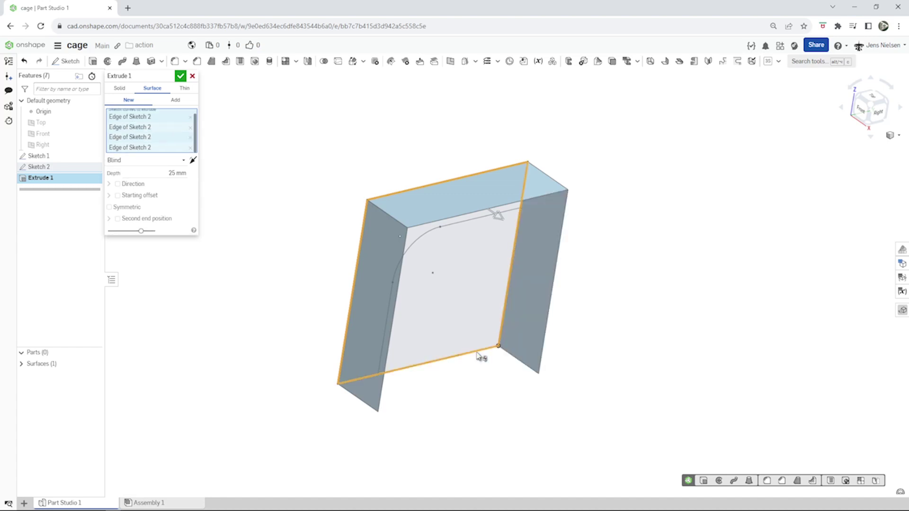
pyautogui.click(193, 165)
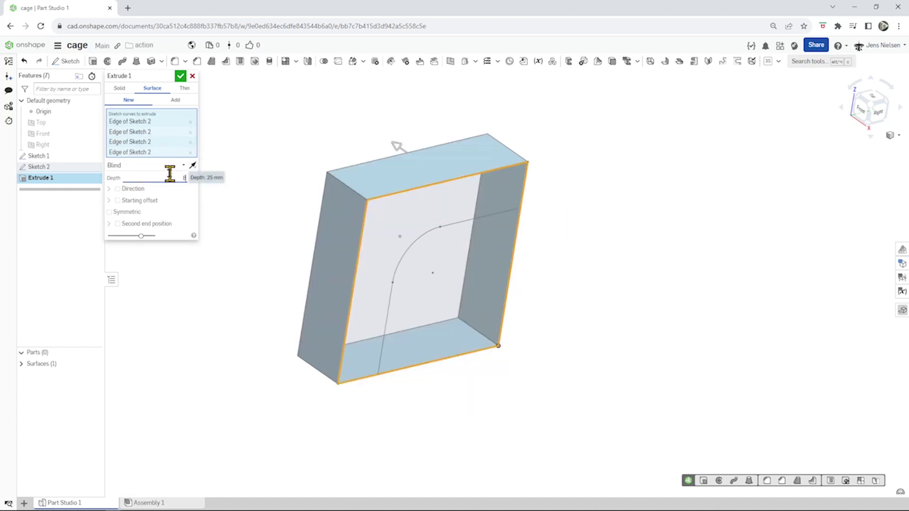
pyautogui.click(181, 77)
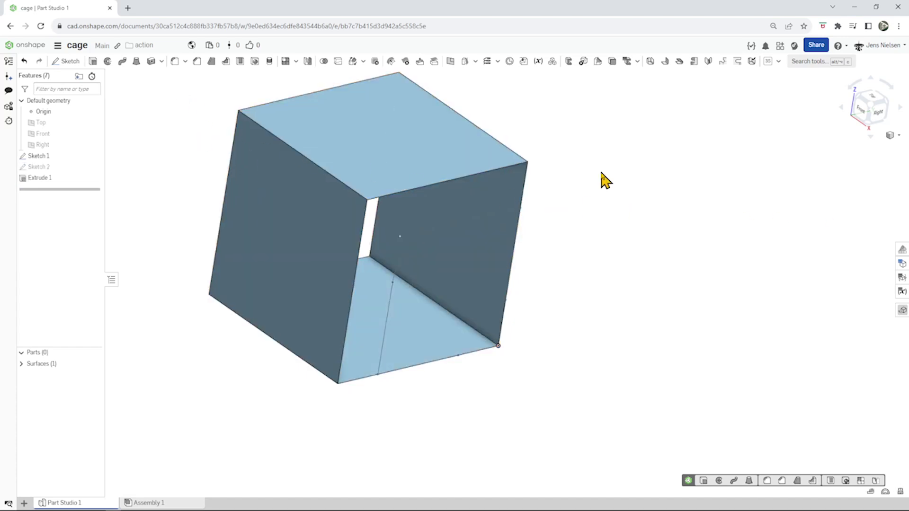
pyautogui.click(496, 63)
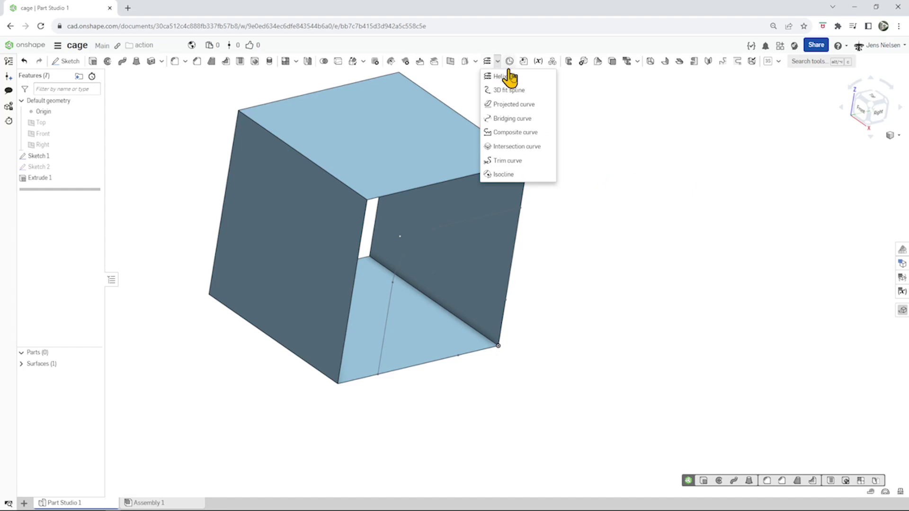
# Step: Bridge two Extrude 1 corner vertices with a curve matching position at both ends
pyautogui.click(526, 118)
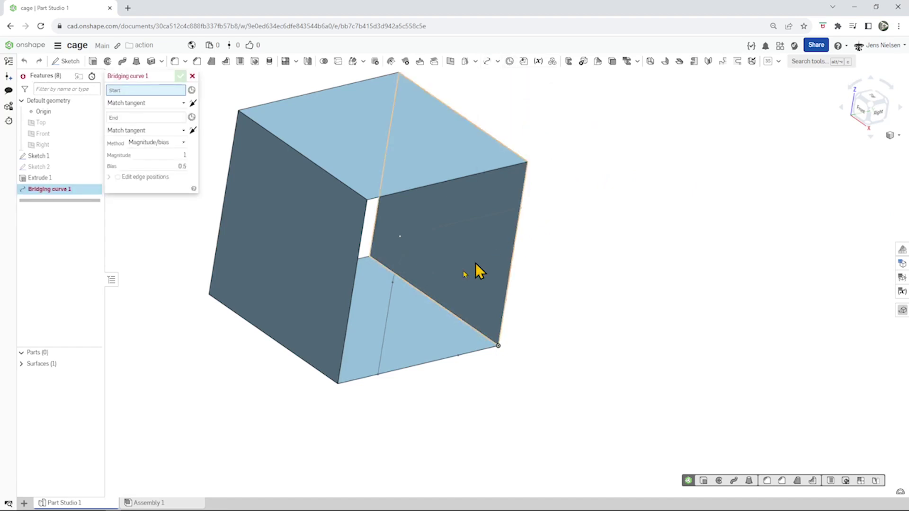
pyautogui.click(371, 258)
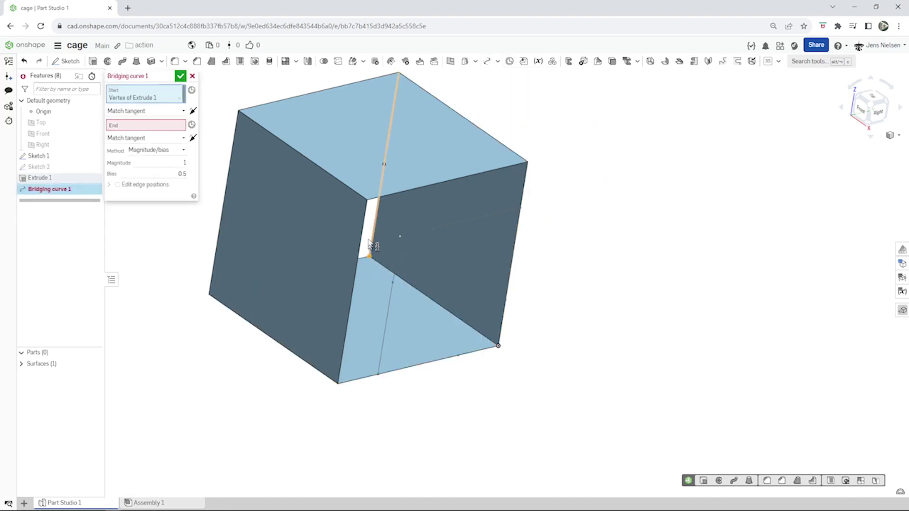
pyautogui.click(156, 126)
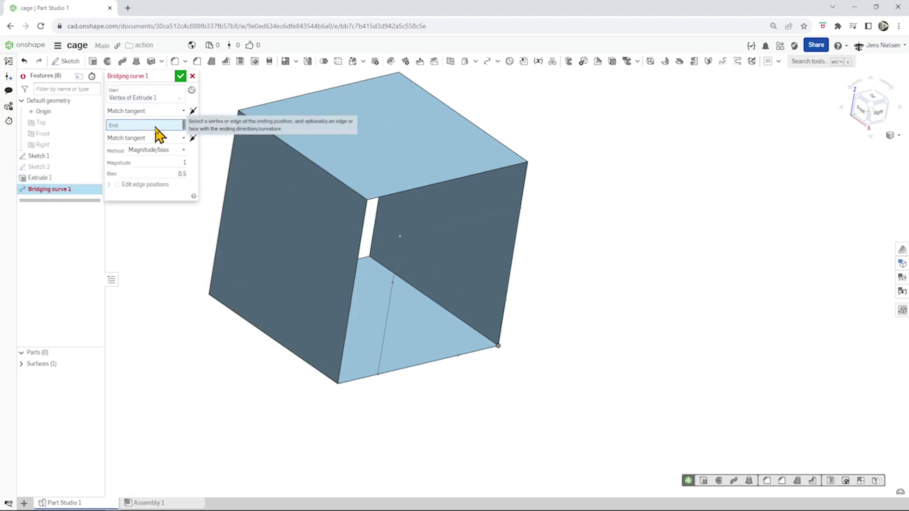
pyautogui.click(367, 201)
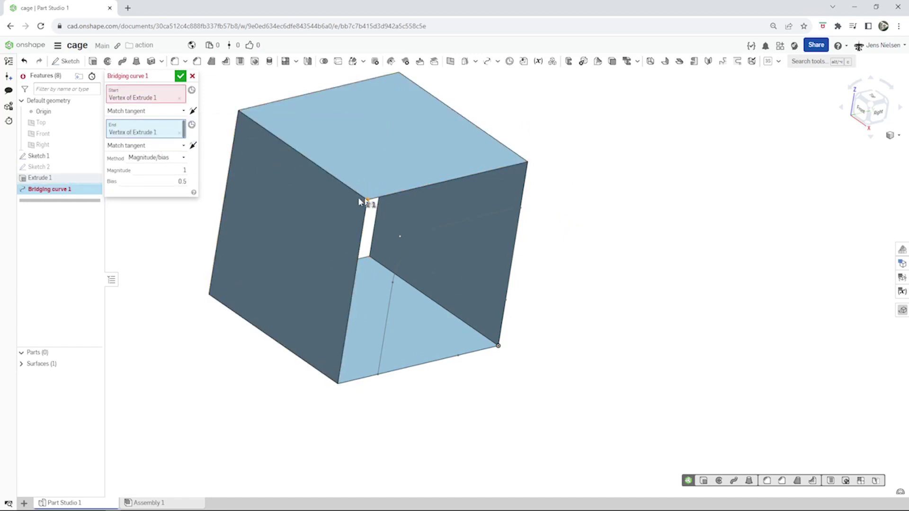
pyautogui.click(181, 110)
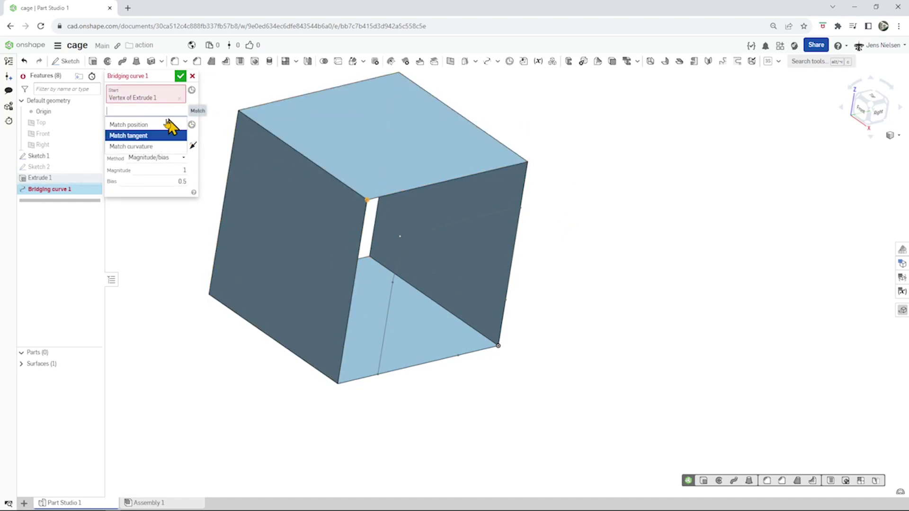
pyautogui.click(153, 124)
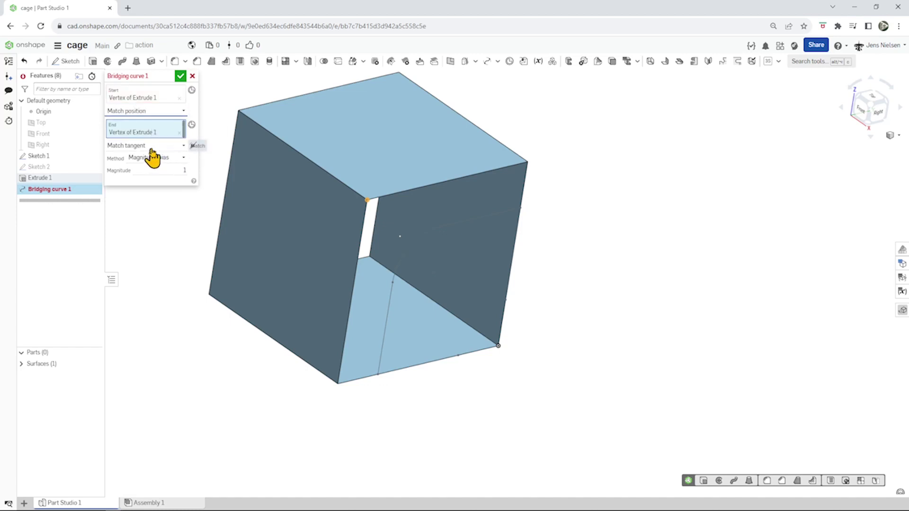
pyautogui.click(184, 147)
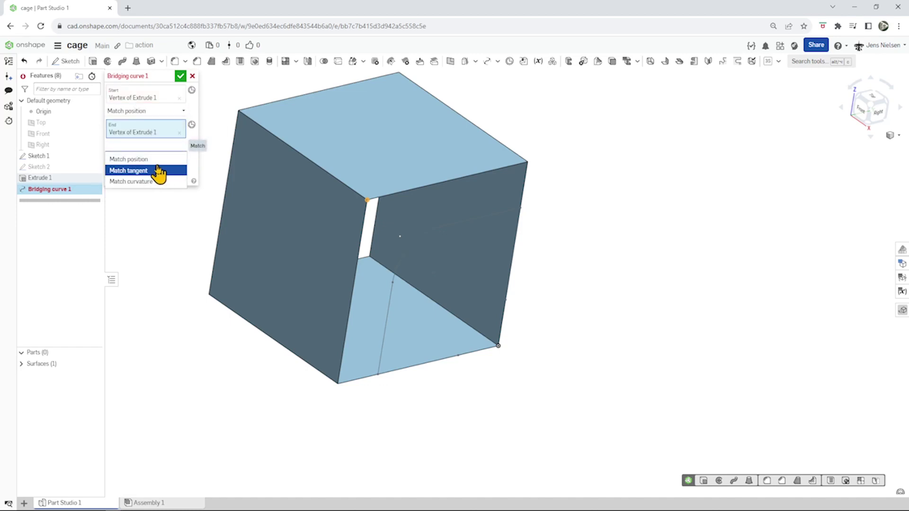
pyautogui.click(153, 157)
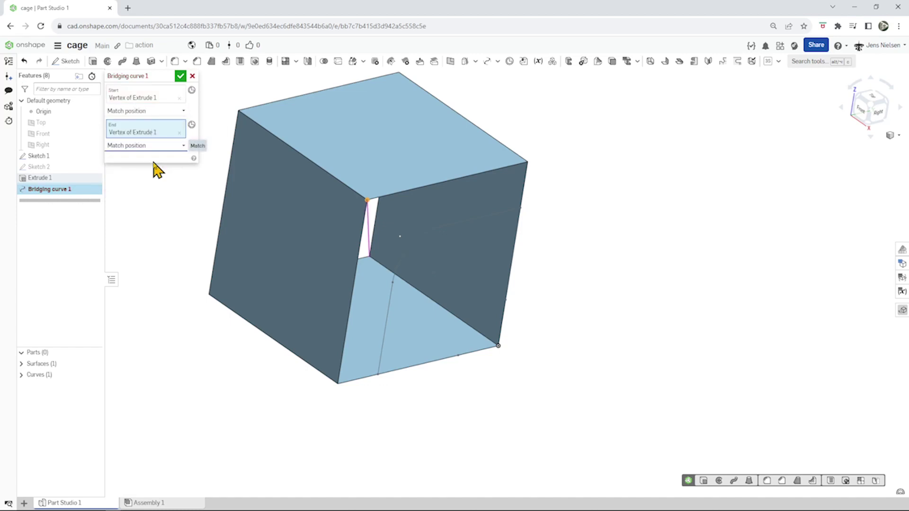
pyautogui.click(180, 78)
# Step: Hide all surfaces and orbit the view to see the curves
pyautogui.moveTo(303, 139); pyautogui.dragTo(438, 251, button='right')
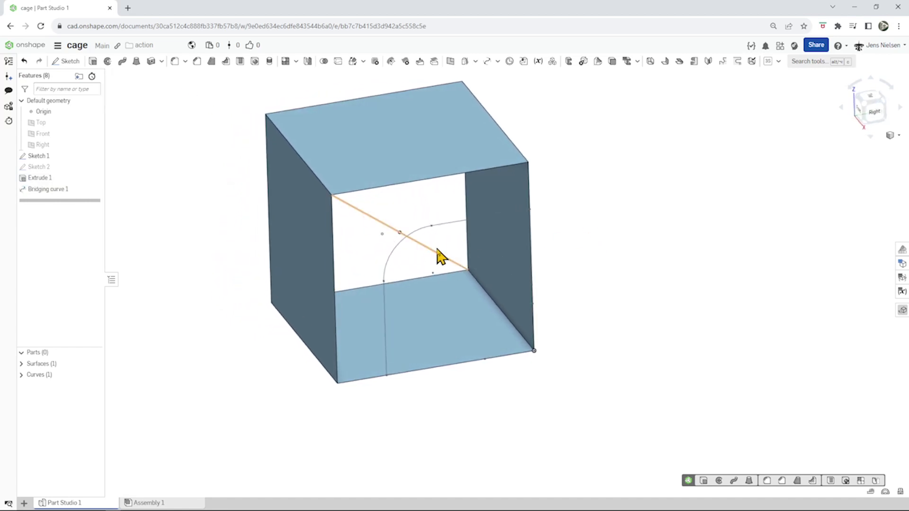
pyautogui.click(94, 364)
pyautogui.moveTo(229, 322)
pyautogui.mouseDown(button='right')
pyautogui.moveTo(437, 323)
pyautogui.moveTo(444, 313)
pyautogui.moveTo(402, 272)
pyautogui.moveTo(396, 243)
pyautogui.moveTo(385, 246)
pyautogui.moveTo(396, 228)
pyautogui.moveTo(383, 233)
pyautogui.mouseUp(button='right')
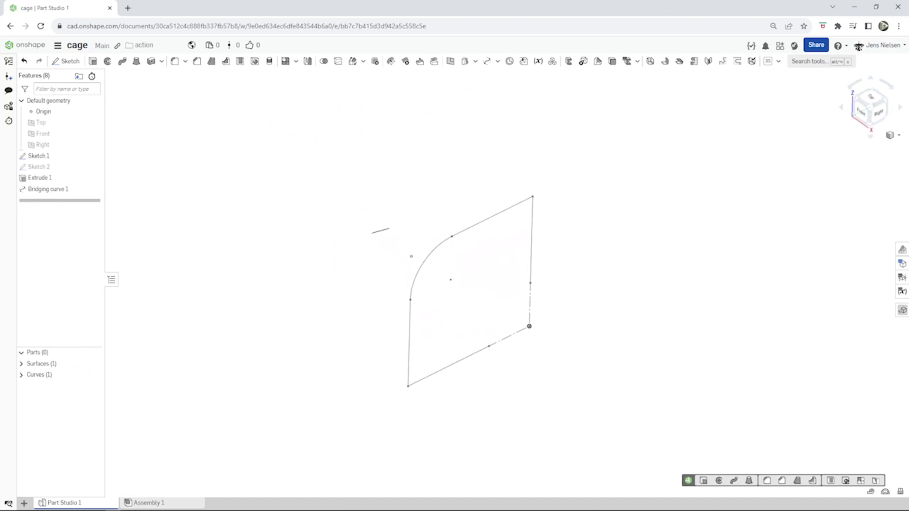
# Step: Merge Sketch 1's top line, R20 arc and left vertical line into Composite curve 1
pyautogui.click(497, 62)
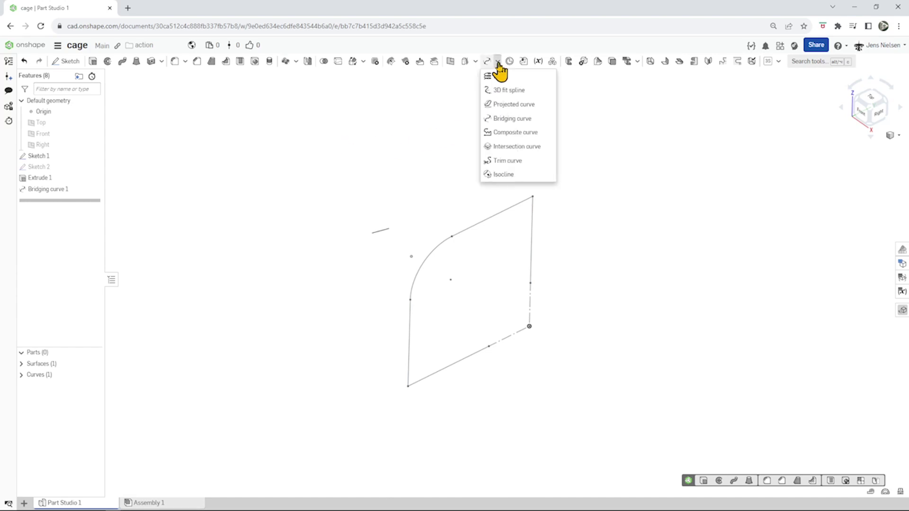
pyautogui.click(516, 132)
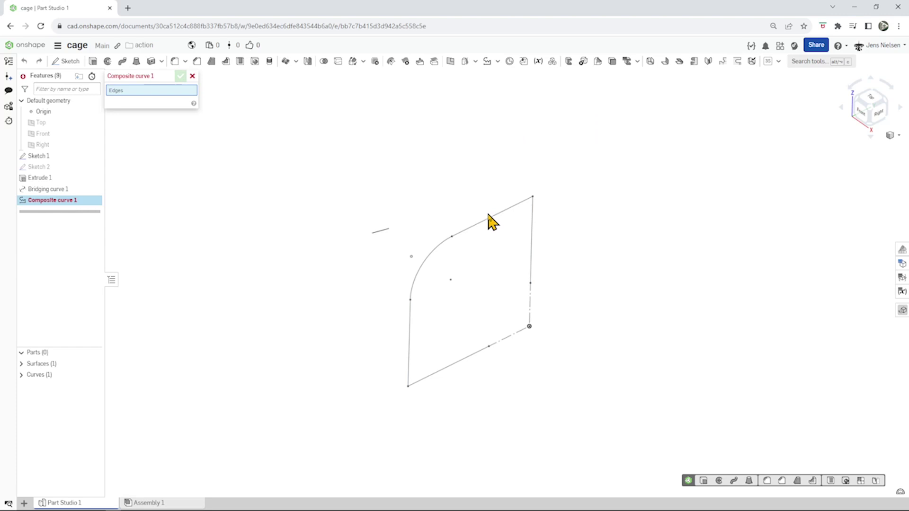
pyautogui.click(490, 218)
pyautogui.click(423, 273)
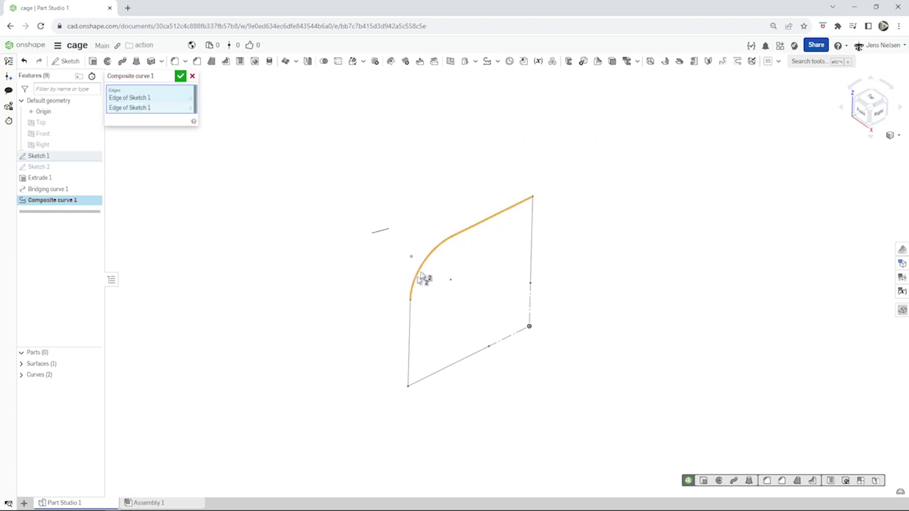
pyautogui.click(411, 319)
pyautogui.click(181, 76)
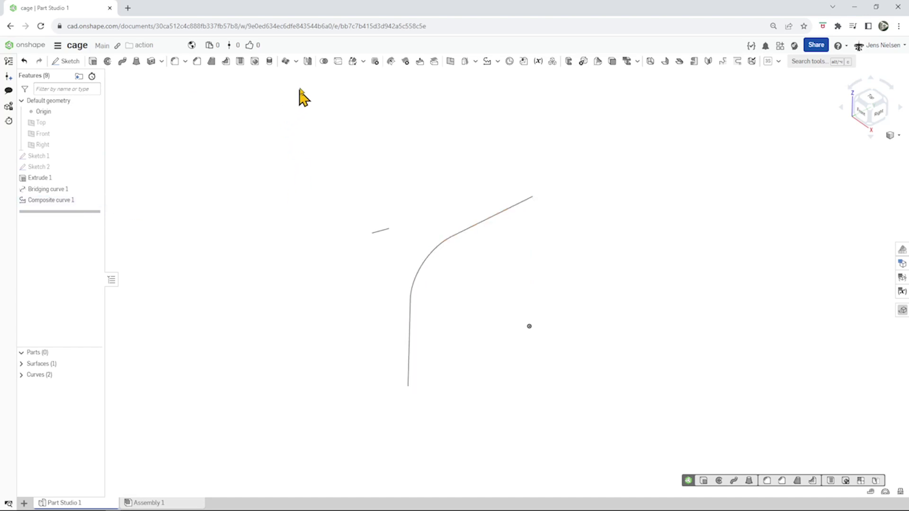
# Step: Circular-pattern the bent composite curve 3 times around the short bridging curve's edge
pyautogui.click(288, 63)
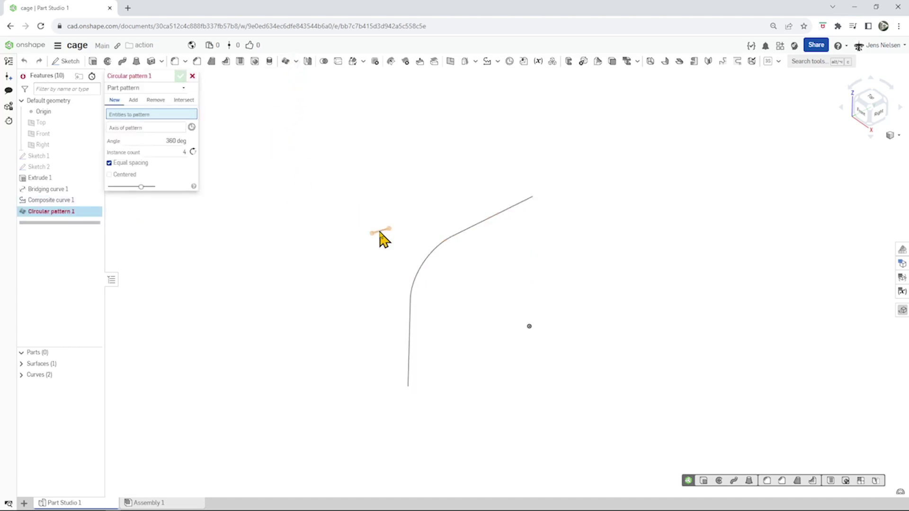
pyautogui.click(426, 263)
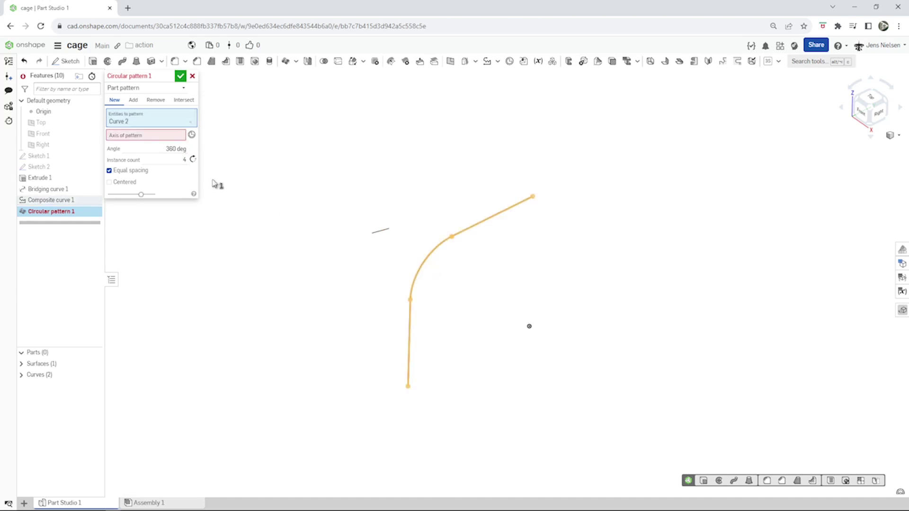
pyautogui.click(160, 136)
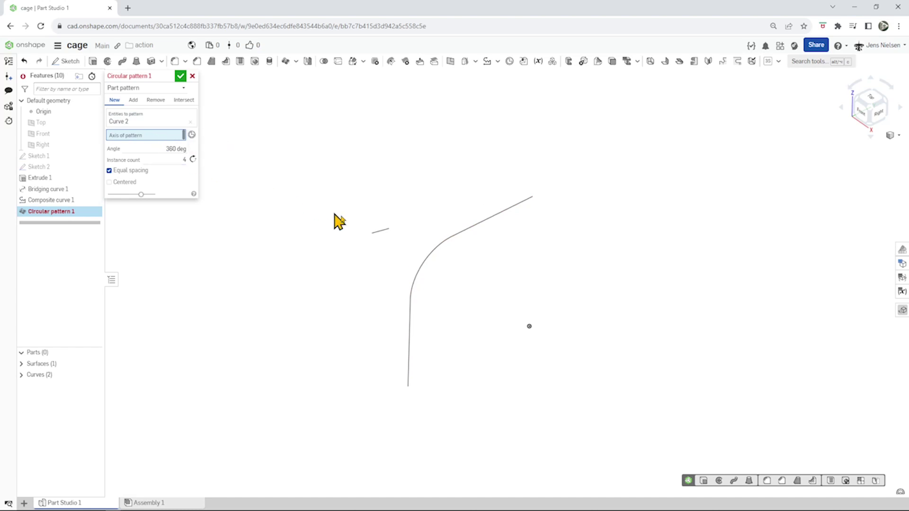
pyautogui.click(386, 233)
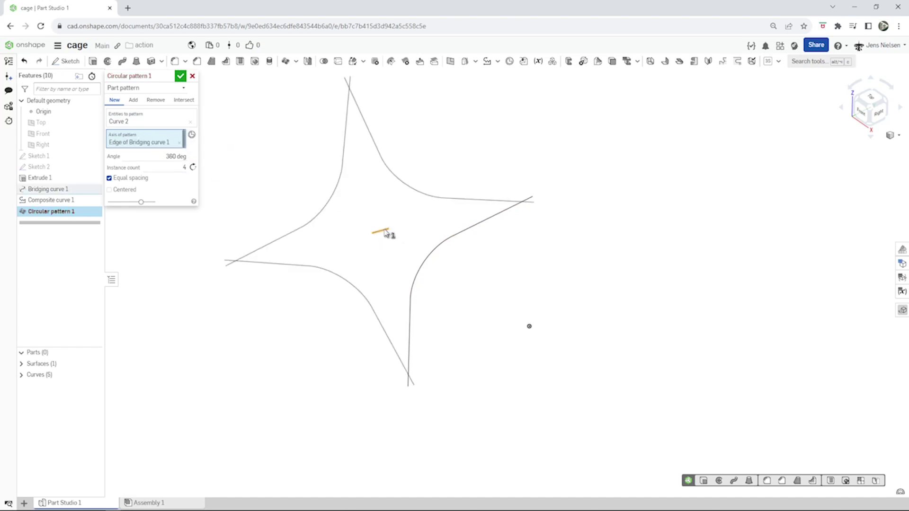
pyautogui.click(184, 167)
pyautogui.write('3')
pyautogui.click(181, 76)
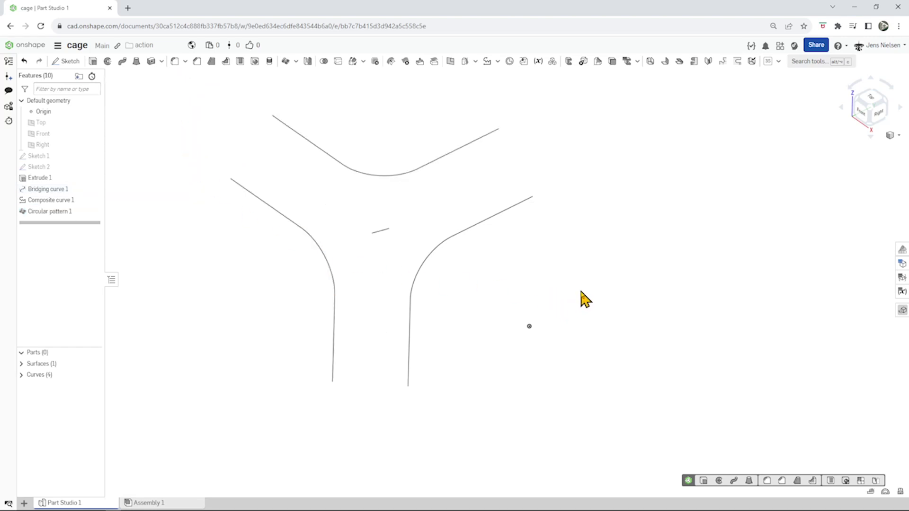
# Step: Create Sketch 3 on the Top plane
pyautogui.press('s')
pyautogui.click(179, 264)
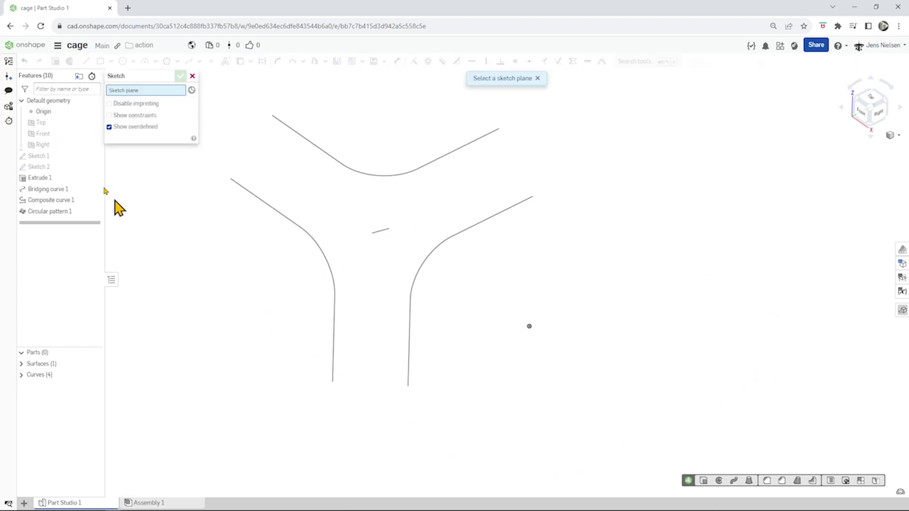
pyautogui.click(52, 124)
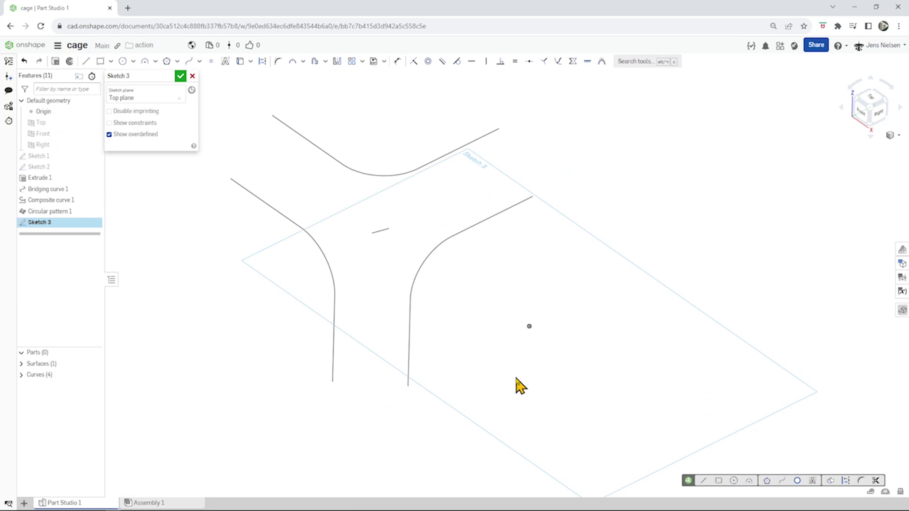
# Step: Draw a closed four-sided line profile between the curve ends, with sides about 67.7 and 62.4
pyautogui.press('l')
pyautogui.click(408, 386)
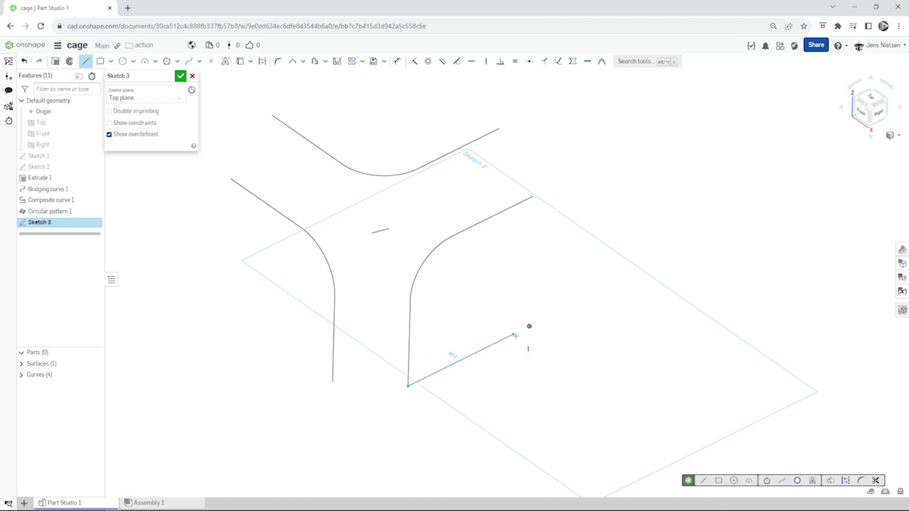
pyautogui.moveTo(529, 326); pyautogui.dragTo(529, 288, button='right')
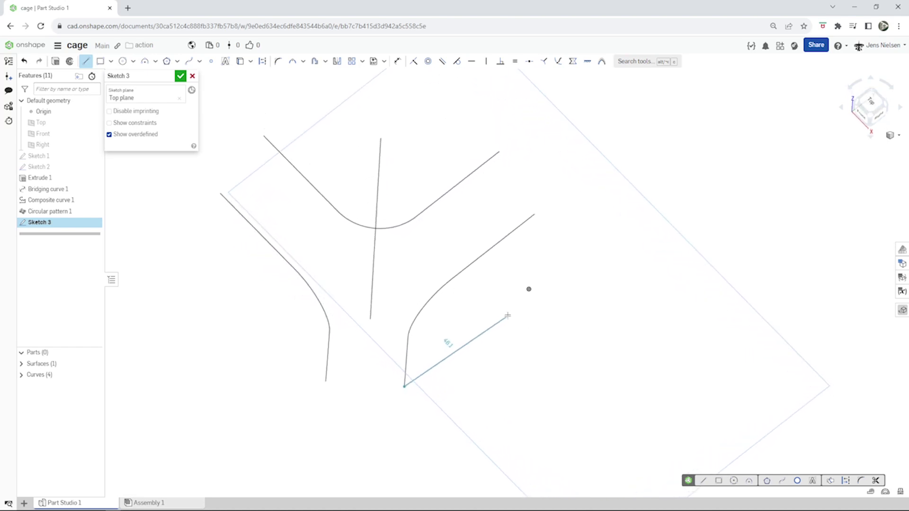
pyautogui.click(505, 306)
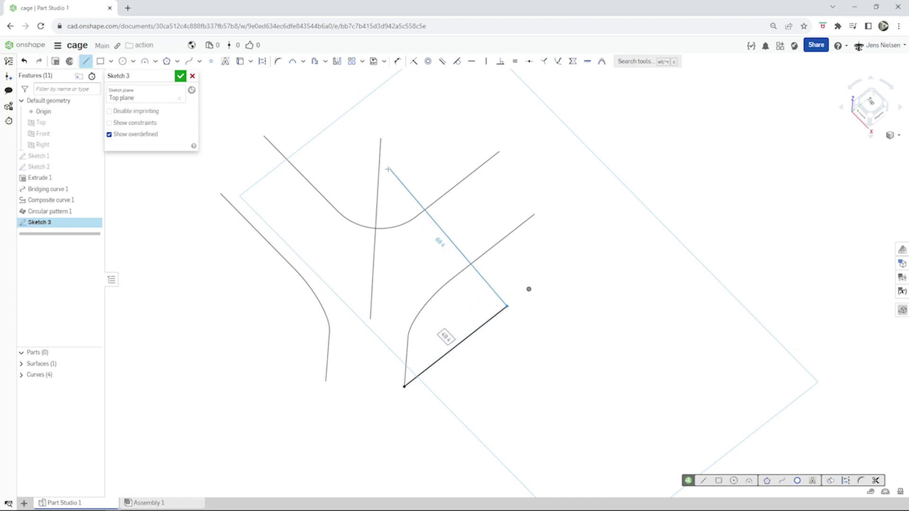
pyautogui.click(382, 179)
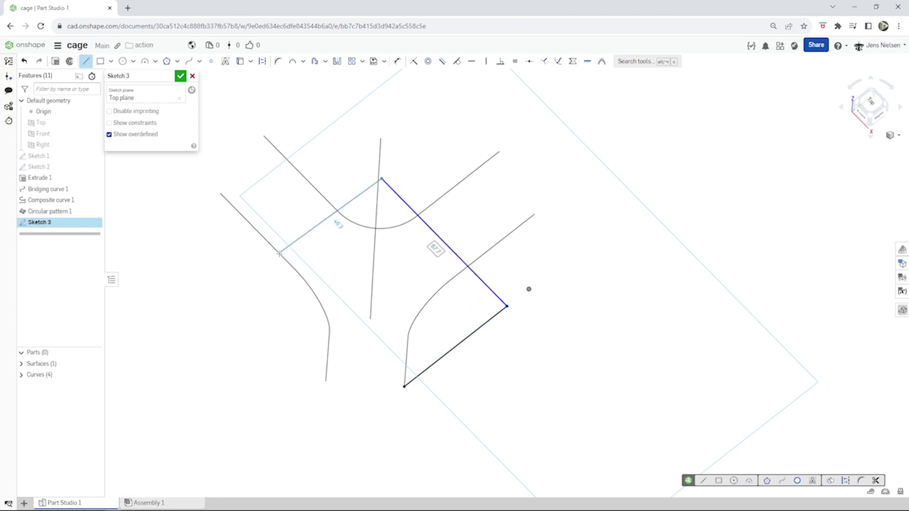
pyautogui.click(251, 279)
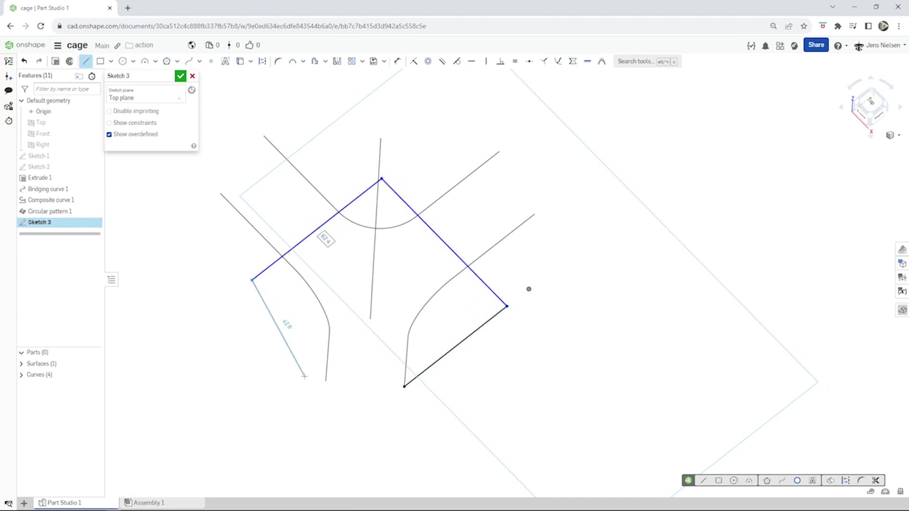
pyautogui.click(325, 381)
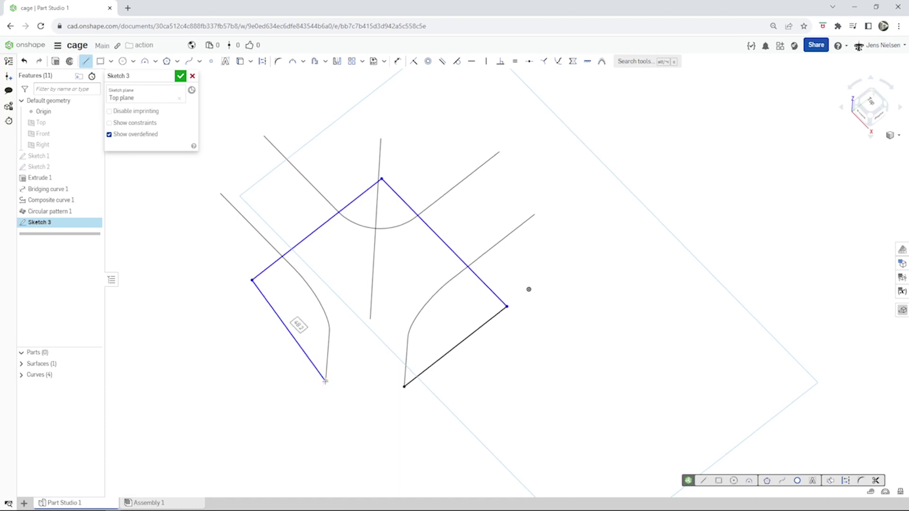
pyautogui.press('Escape')
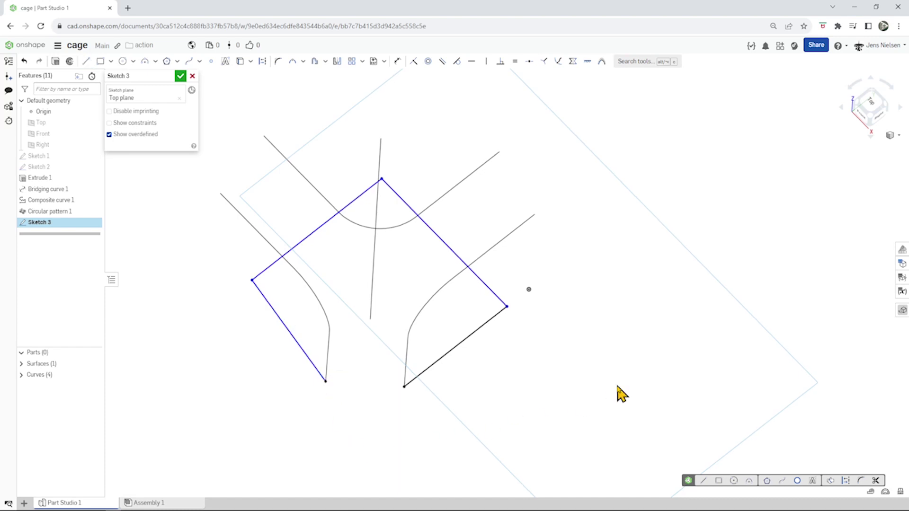
pyautogui.press('d')
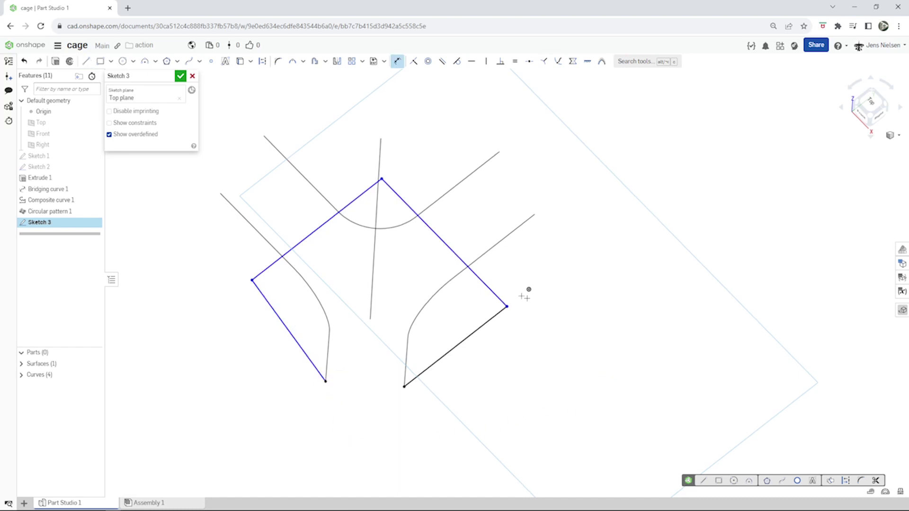
pyautogui.click(488, 288)
# Step: Dimension the profile's right edge to 60 mm
pyautogui.click(502, 266)
pyautogui.write('60')
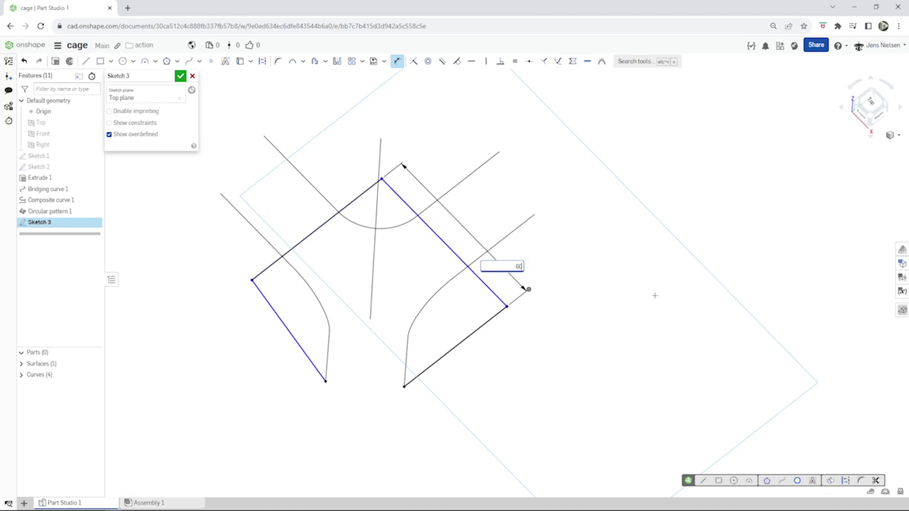
pyautogui.press('Return')
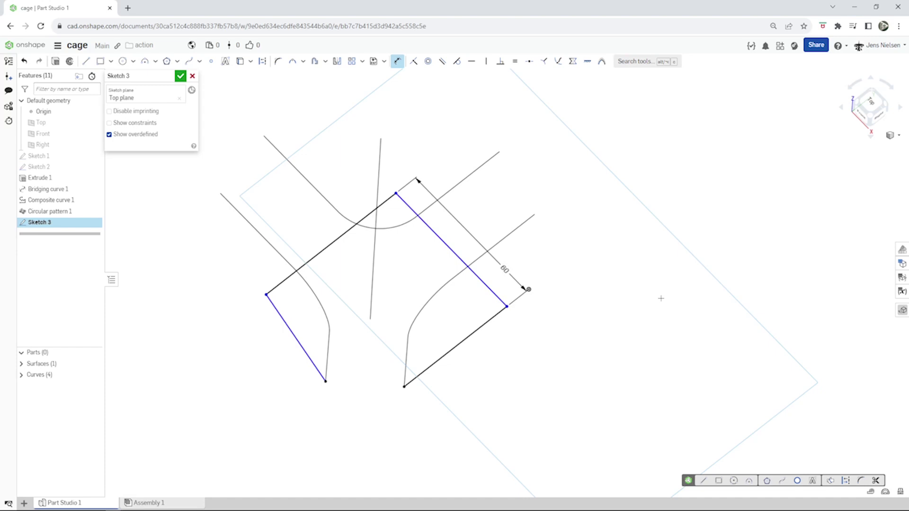
pyautogui.press('Escape')
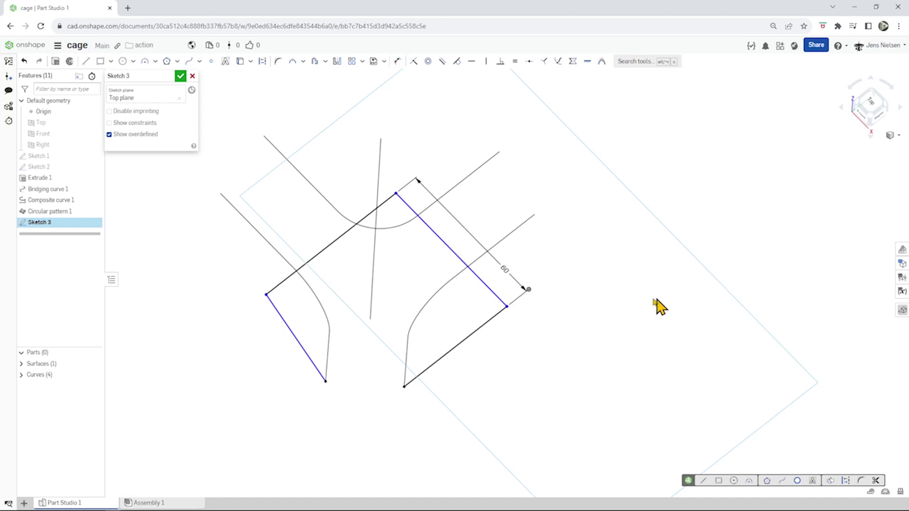
# Step: Make the left edge perpendicular to the top edge
pyautogui.click(500, 61)
pyautogui.click(288, 278)
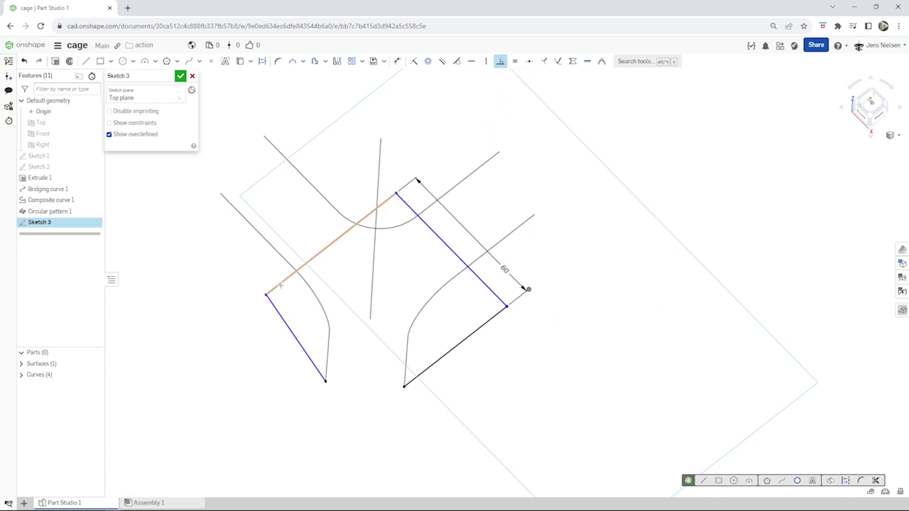
pyautogui.click(278, 312)
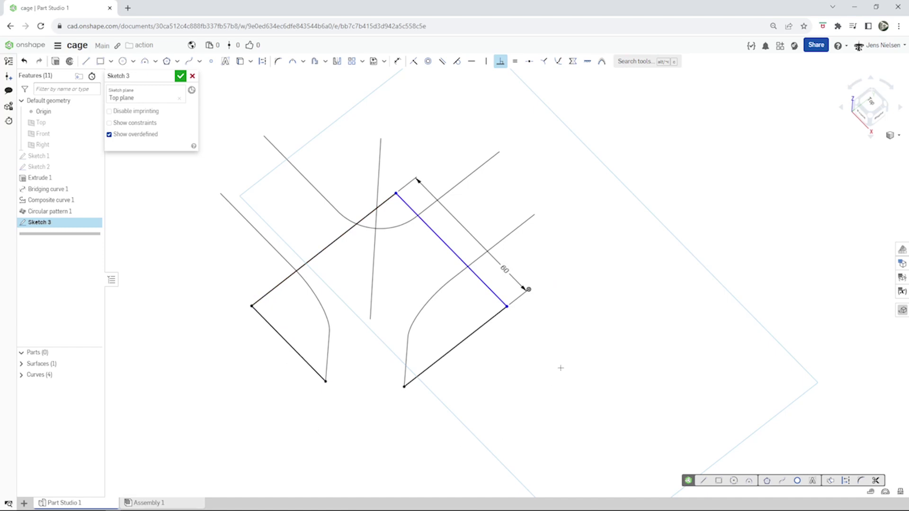
pyautogui.press('Up')
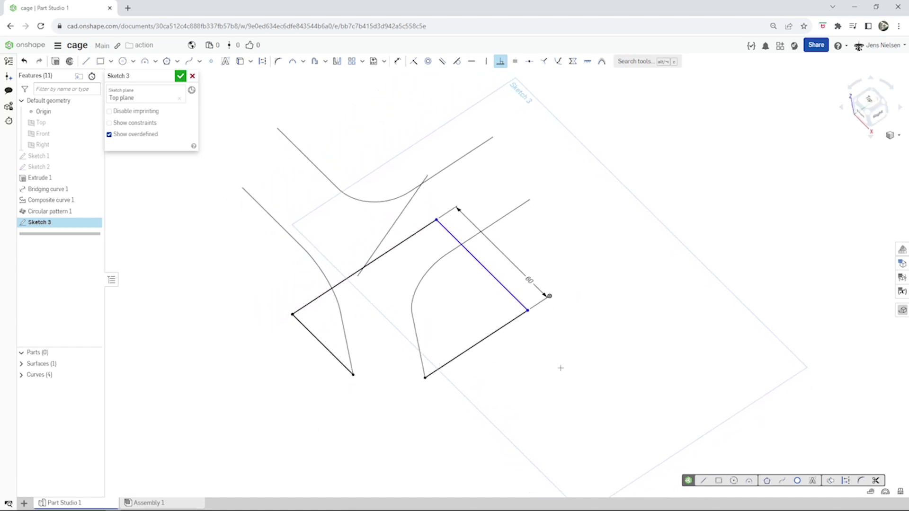
pyautogui.press('Up')
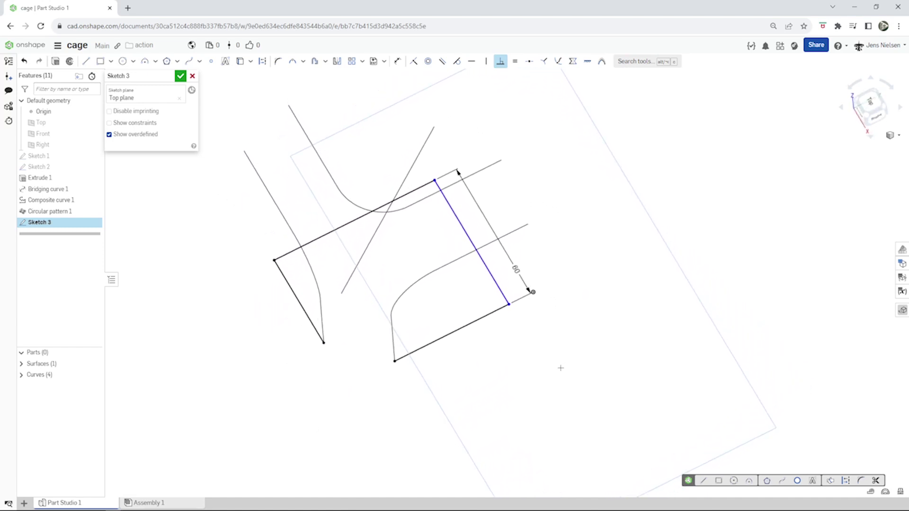
pyautogui.press('Escape')
# Step: Make the top edge equal to the right edge and finish Sketch 3
pyautogui.press('e')
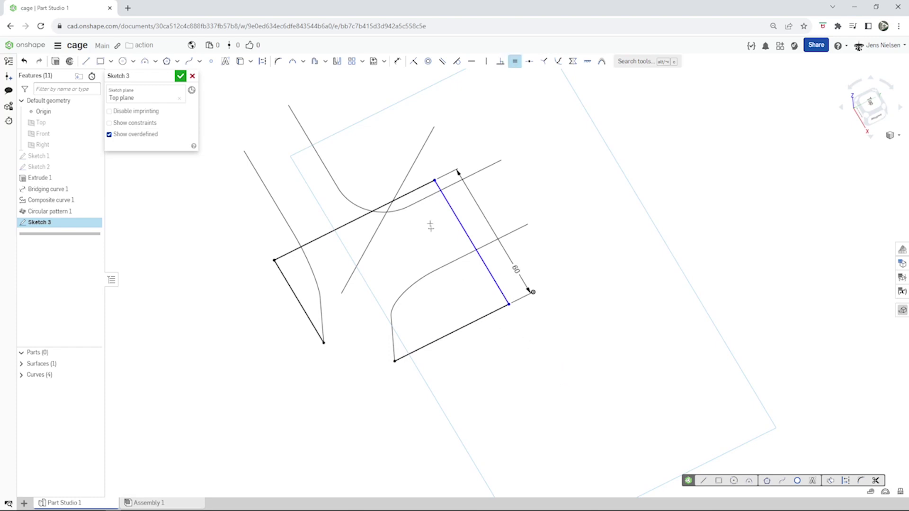
pyautogui.click(455, 218)
pyautogui.click(360, 218)
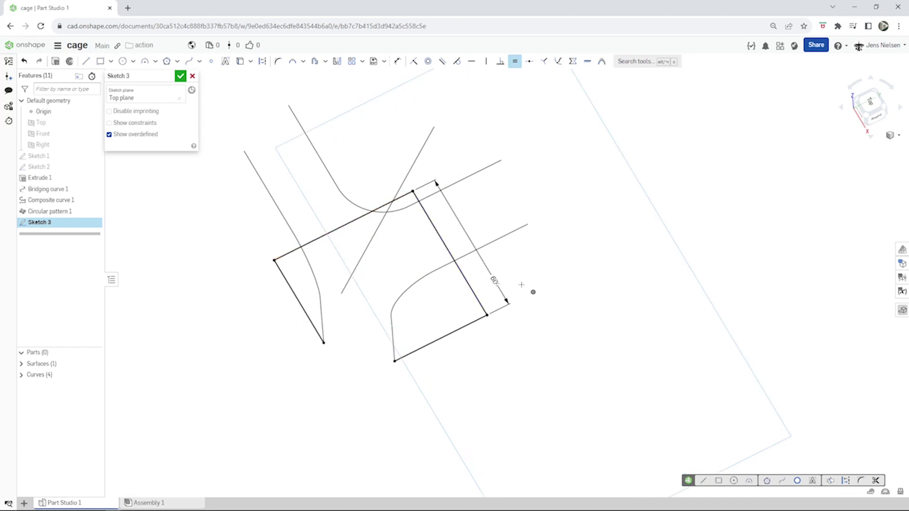
pyautogui.moveTo(441, 245); pyautogui.dragTo(209, 156, button='right')
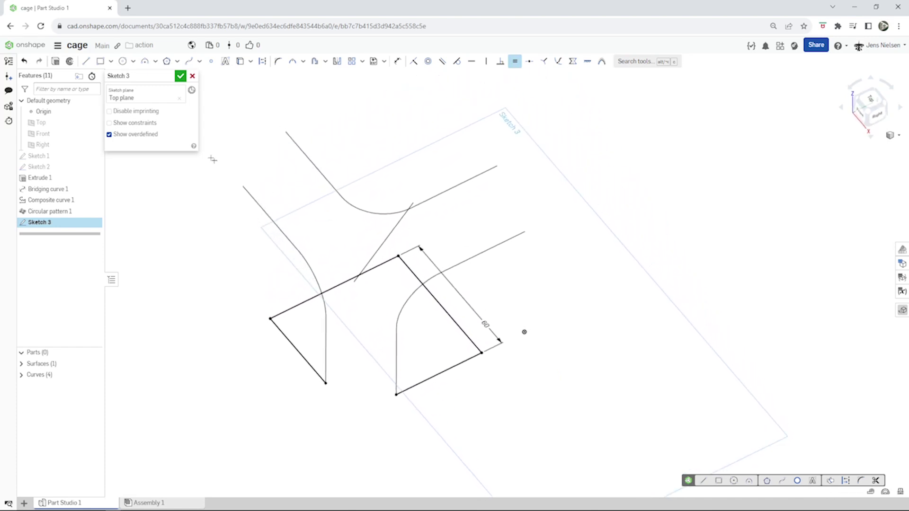
pyautogui.click(181, 77)
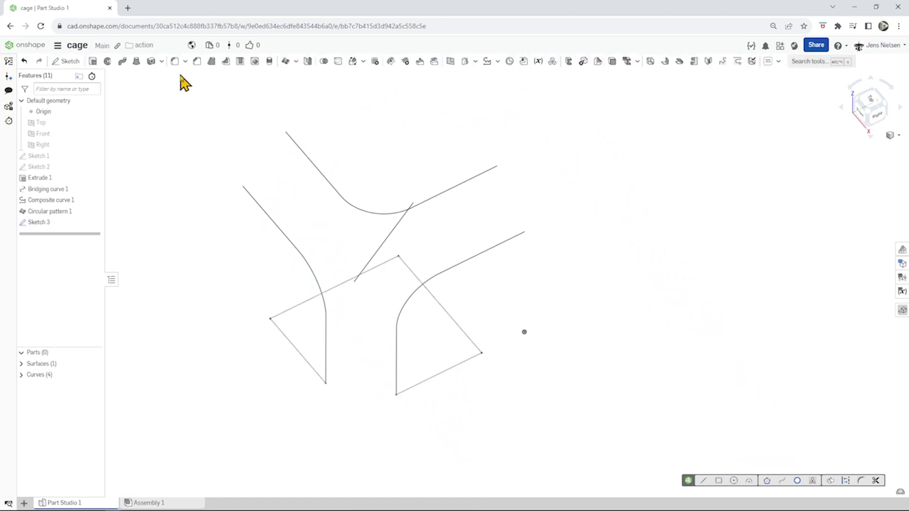
# Step: Join the square's four edges into Composite curve 2 and switch to isometric view
pyautogui.click(497, 62)
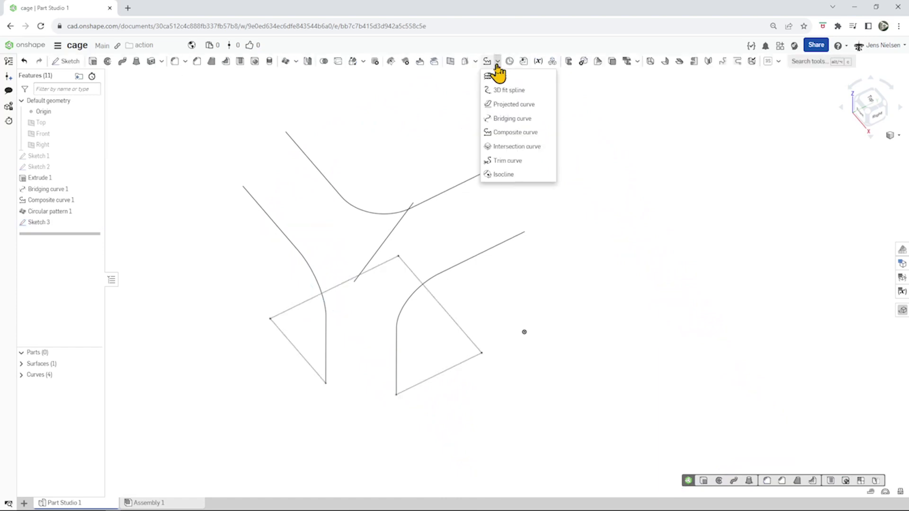
pyautogui.click(517, 133)
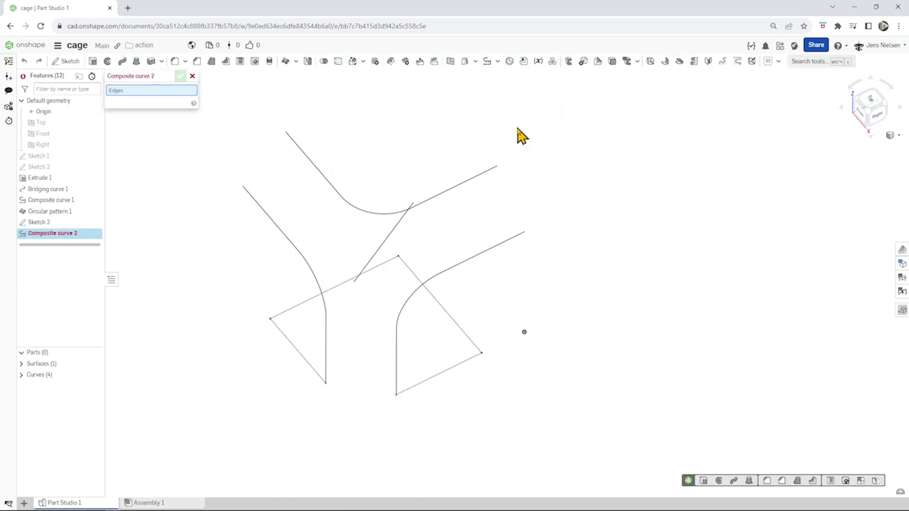
pyautogui.click(452, 369)
pyautogui.click(475, 347)
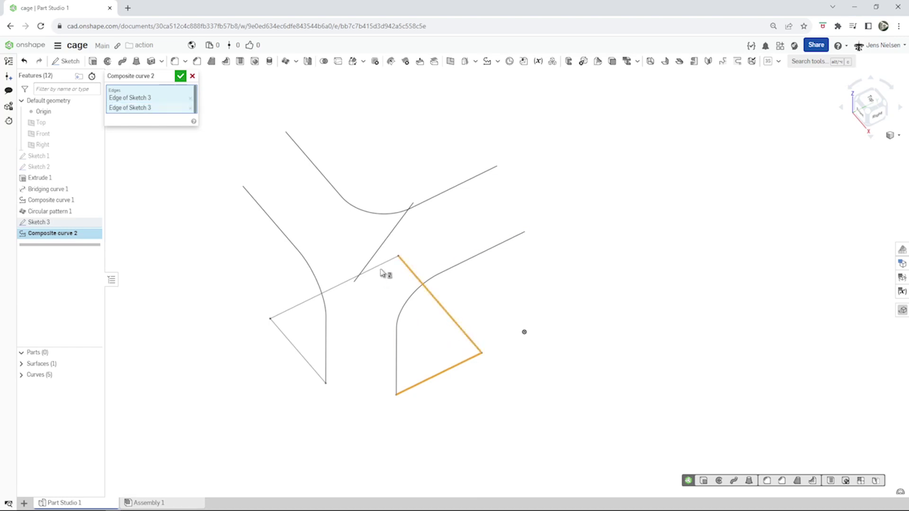
pyautogui.click(381, 269)
pyautogui.click(305, 357)
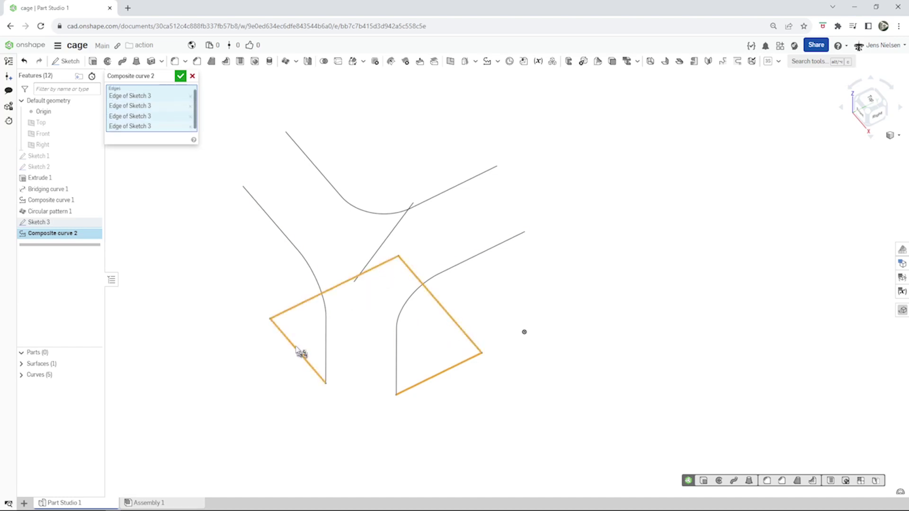
pyautogui.click(181, 77)
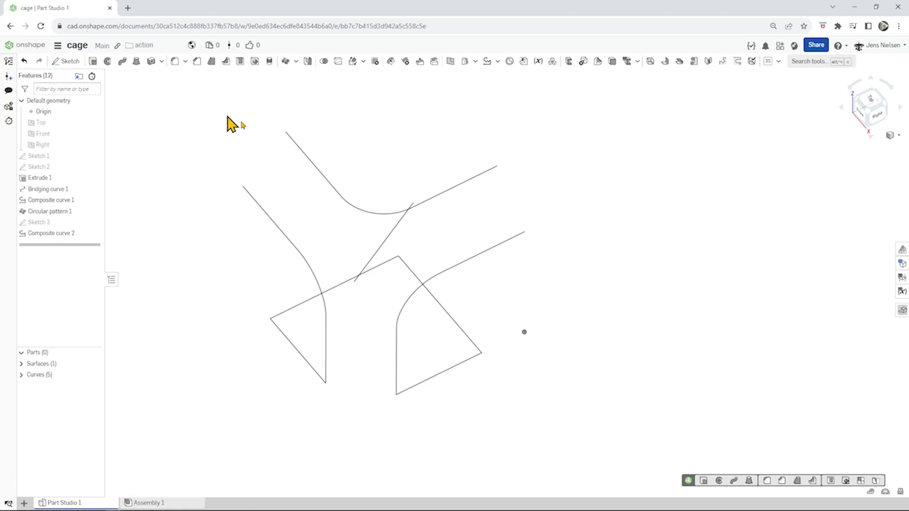
pyautogui.moveTo(331, 140); pyautogui.dragTo(332, 141, button='right')
pyautogui.hotkey('shift', '7')
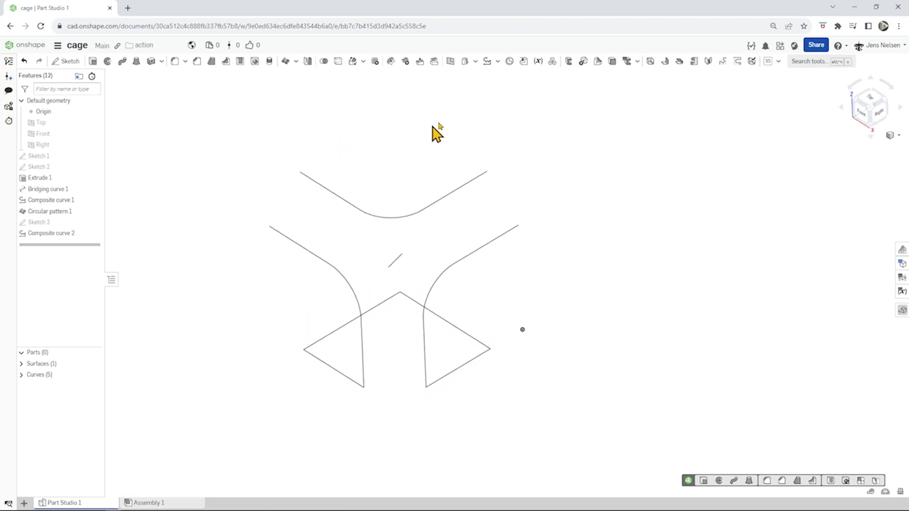
# Step: Circular-pattern the square composite curve 4 times around the small central curve
pyautogui.click(285, 61)
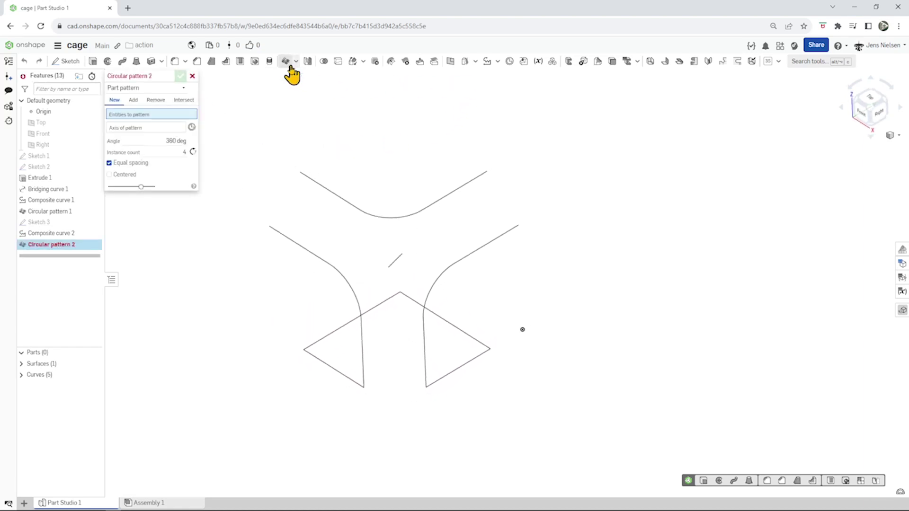
pyautogui.click(382, 303)
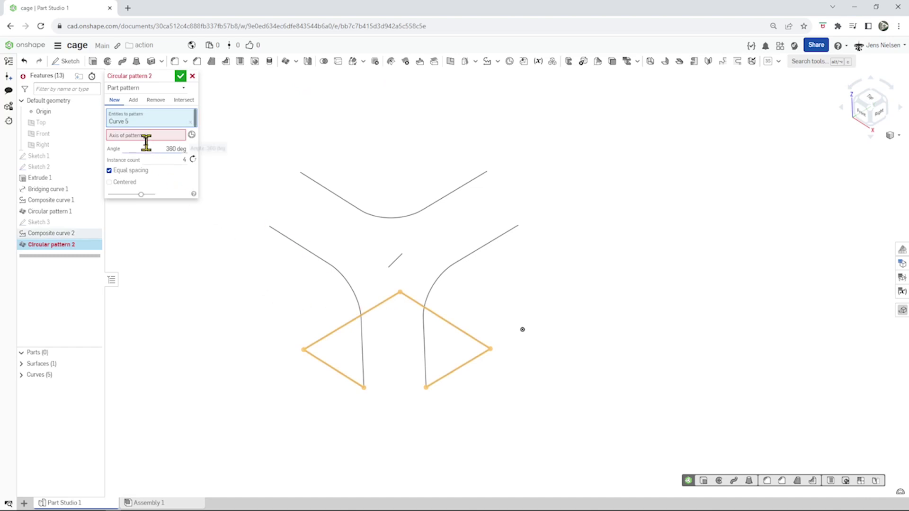
pyautogui.click(395, 260)
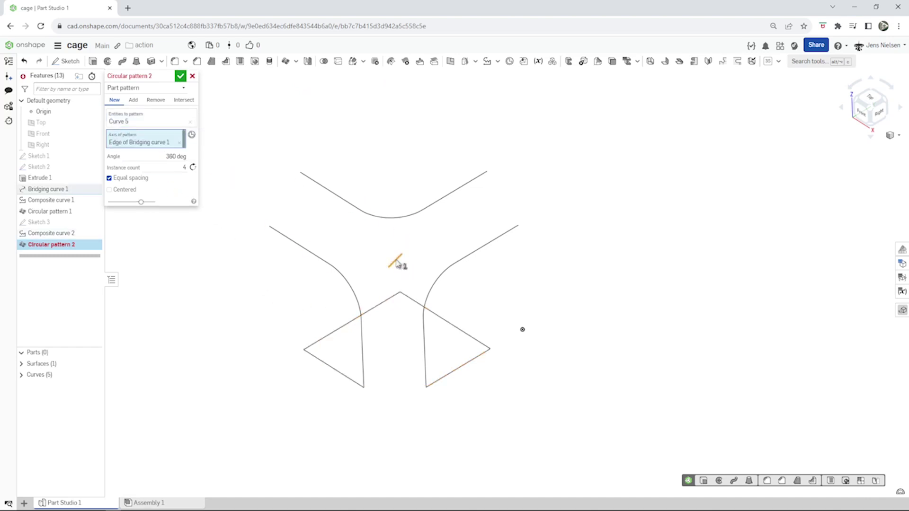
pyautogui.click(184, 168)
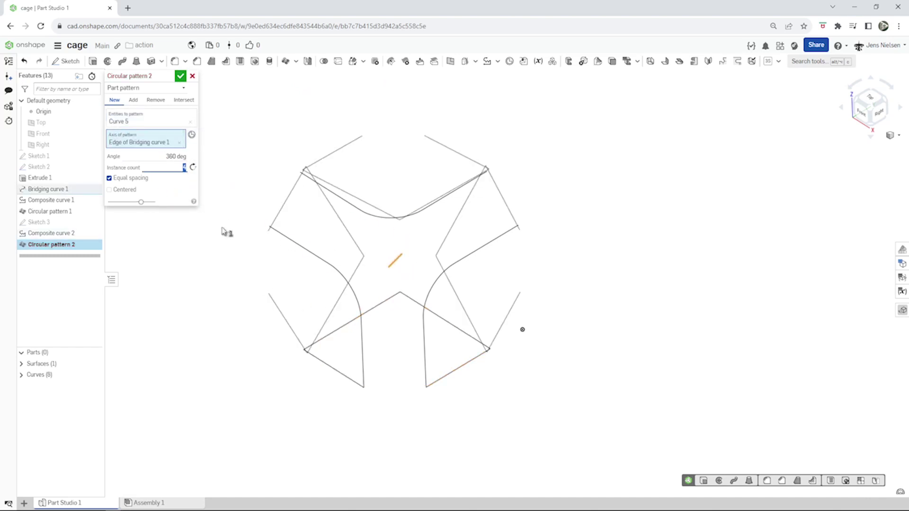
pyautogui.click(181, 75)
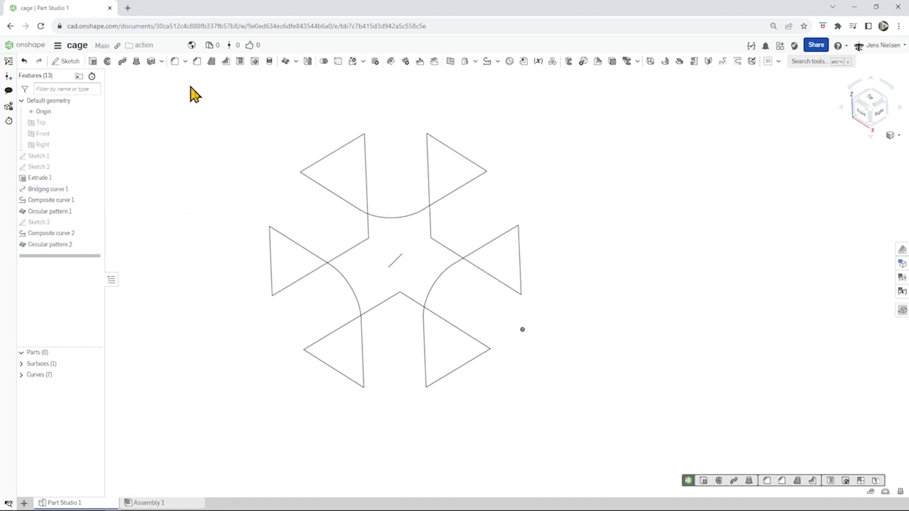
pyautogui.press('Up')
pyautogui.press('Up')
pyautogui.press('Up')
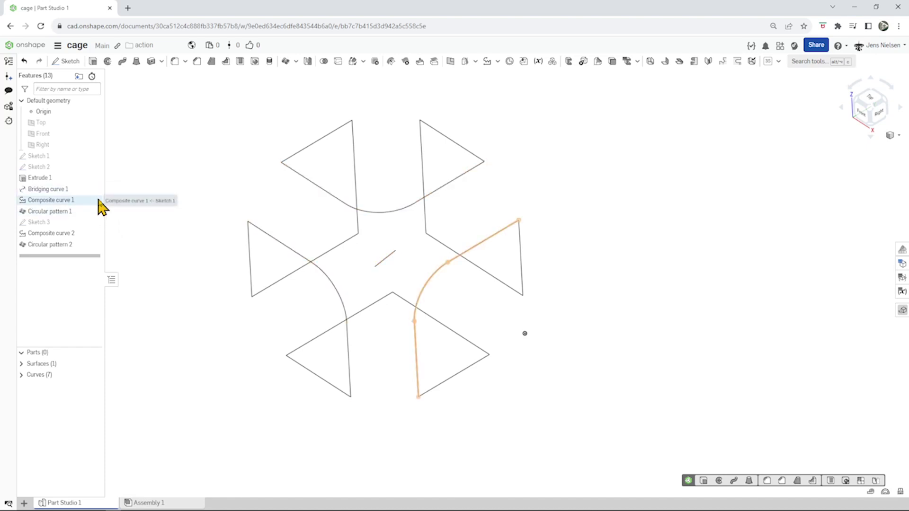
# Step: Hide the small central bridging curve
pyautogui.click(381, 263)
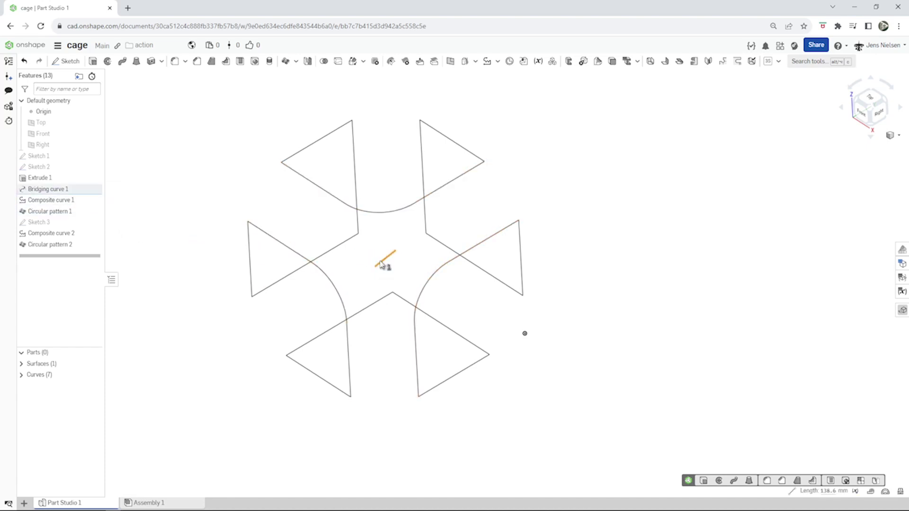
pyautogui.rightClick(380, 262)
pyautogui.click(401, 287)
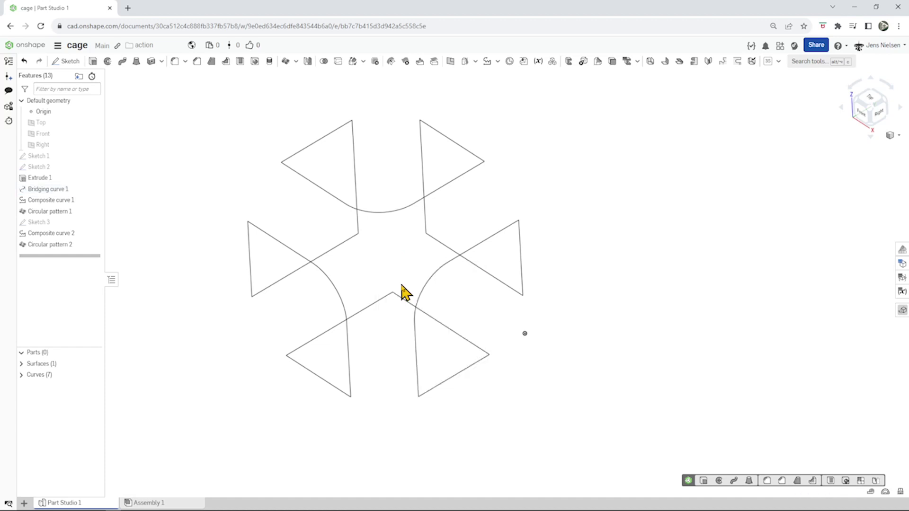
pyautogui.press('Left')
pyautogui.press('Left')
pyautogui.press('Left')
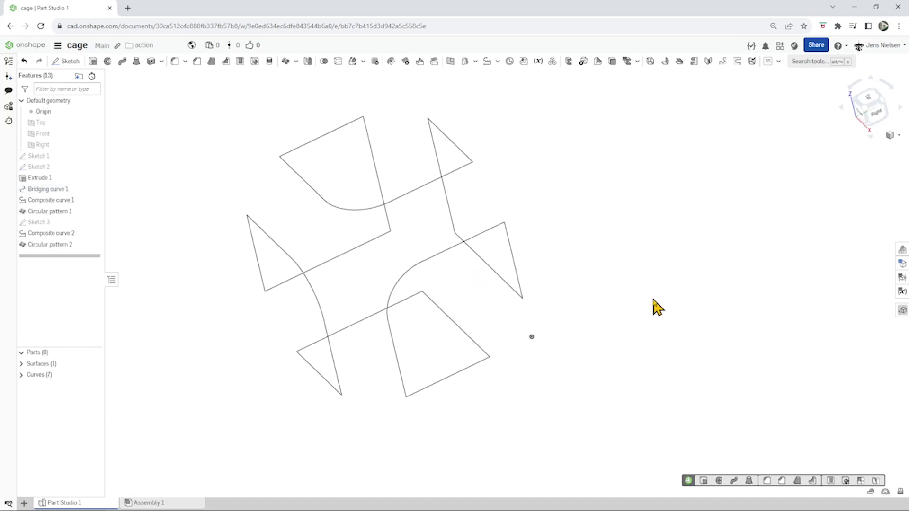
# Step: Start Sketch 4 on the Right plane and draw a rectangle at the curve's endpoint
pyautogui.press('s')
pyautogui.click(616, 282)
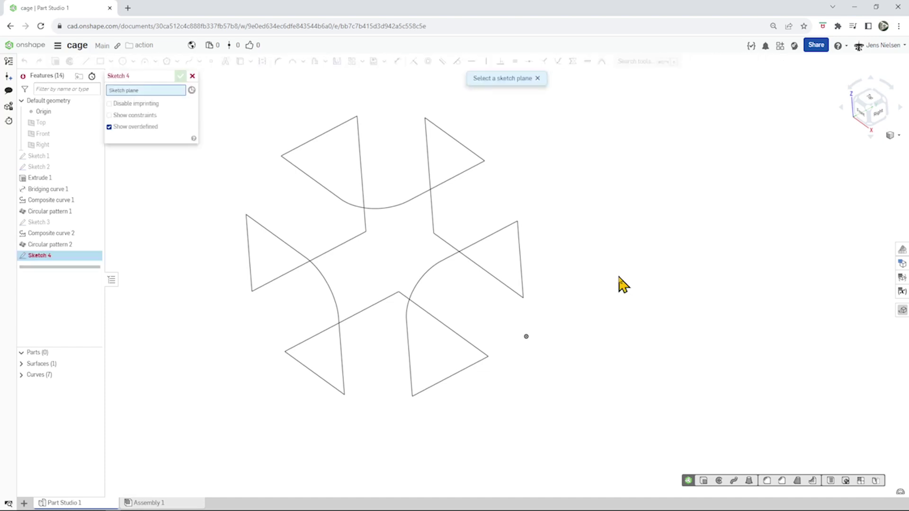
pyautogui.click(47, 147)
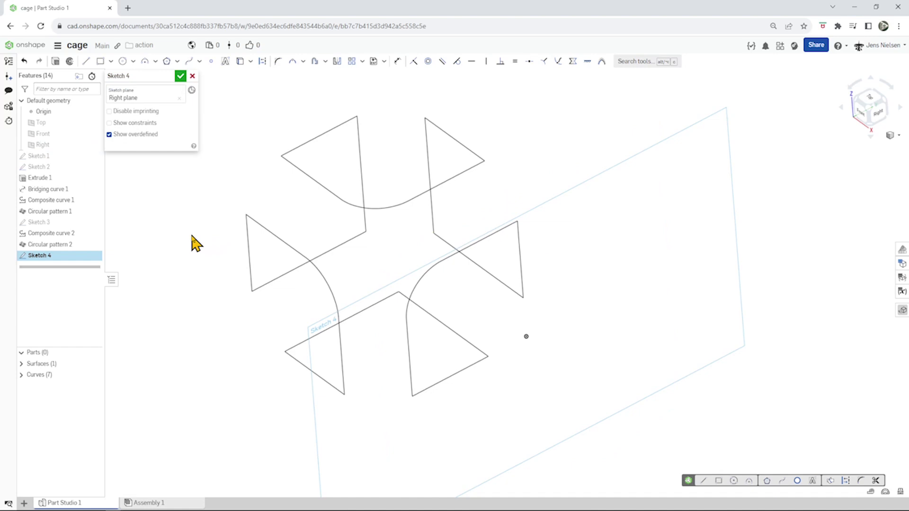
pyautogui.press('s')
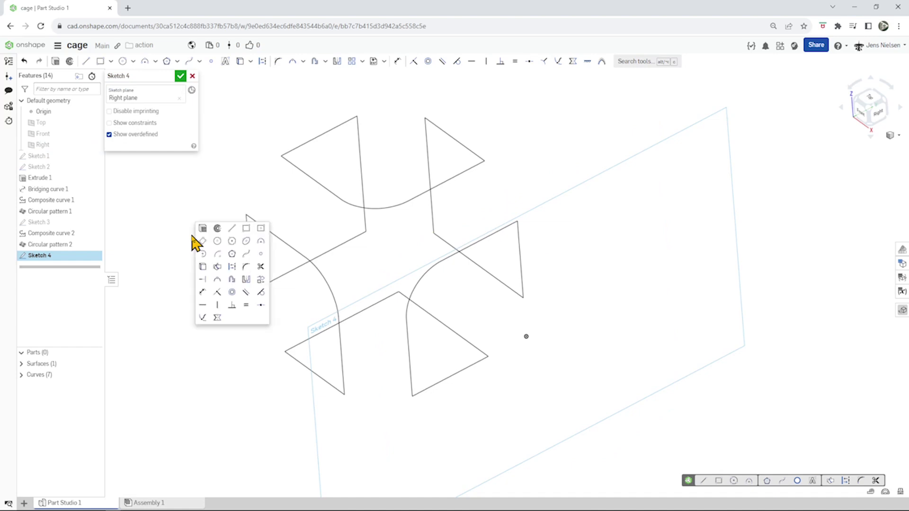
pyautogui.click(260, 229)
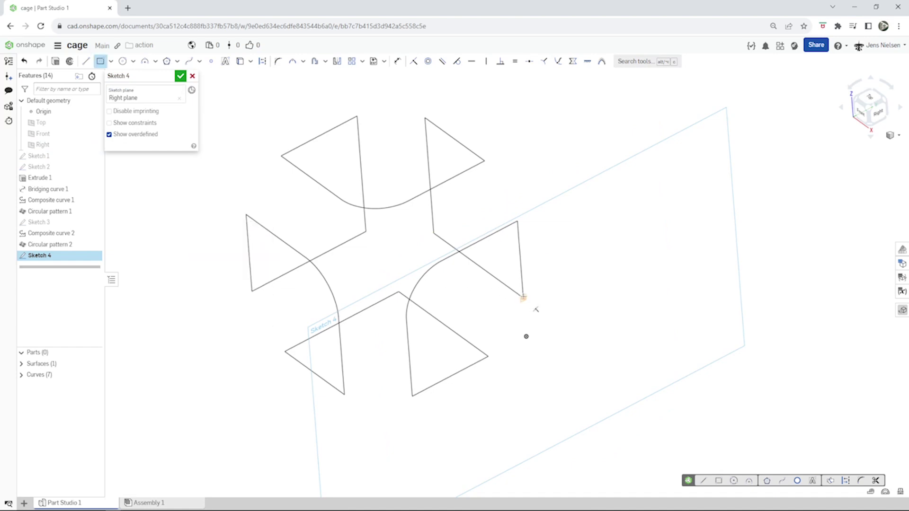
pyautogui.click(523, 296)
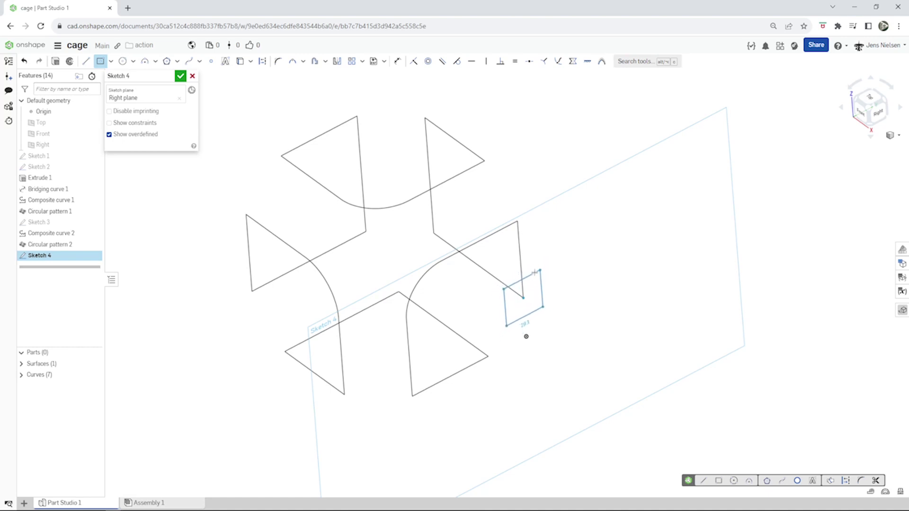
pyautogui.click(539, 271)
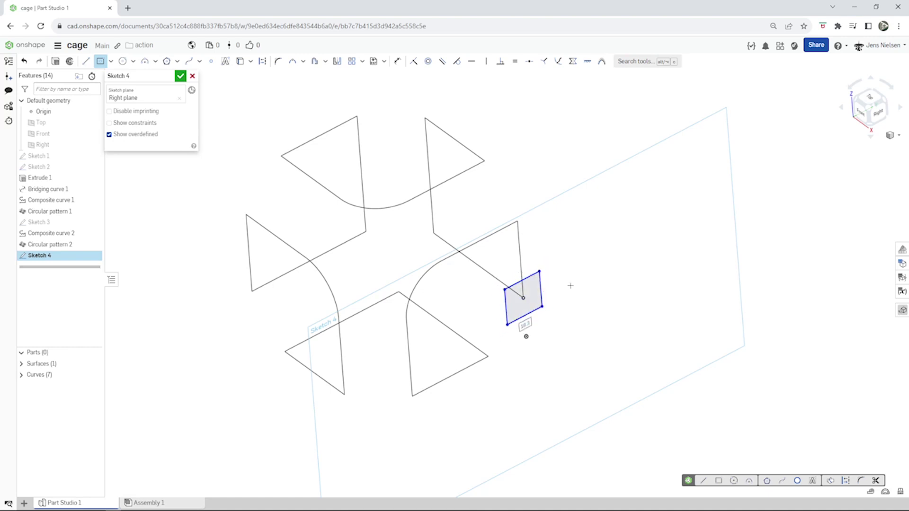
pyautogui.press('Escape')
# Step: Dimension the rectangle's edge to 8 mm and finish Sketch 4
pyautogui.press('u')
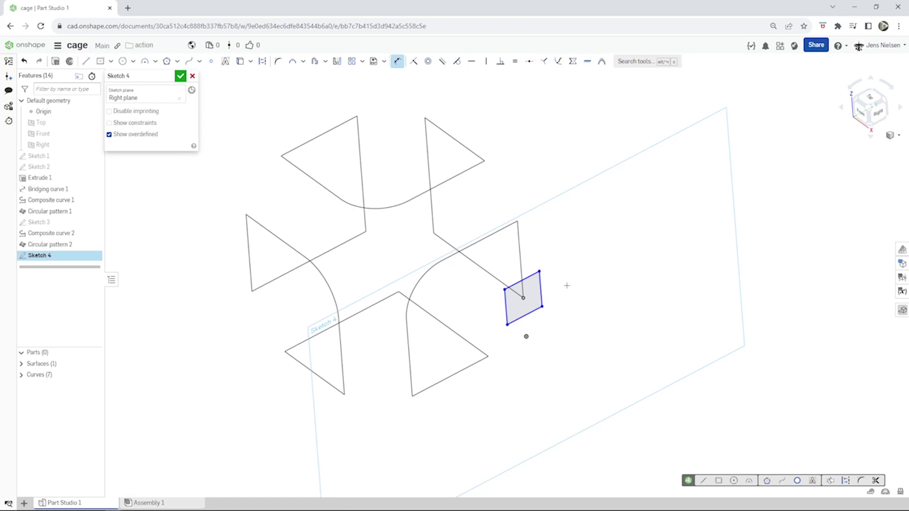
pyautogui.click(540, 298)
pyautogui.click(552, 290)
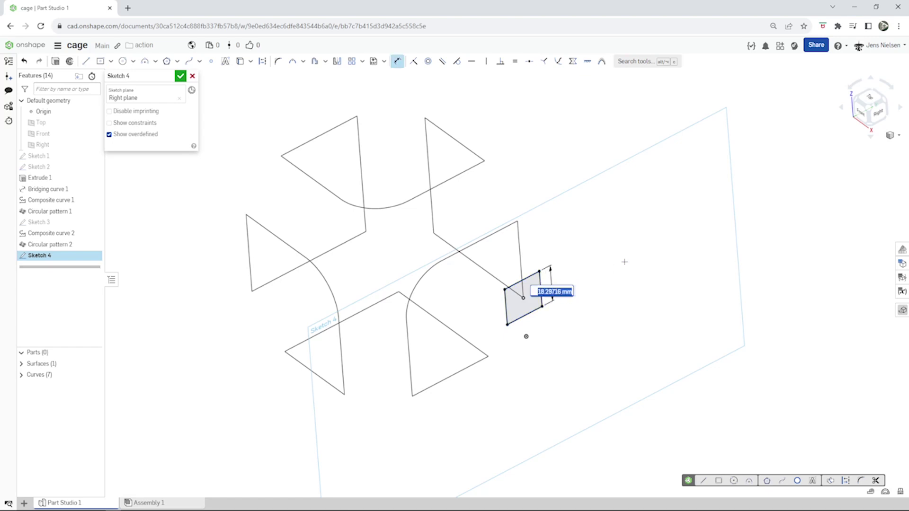
pyautogui.write('8')
pyautogui.press('Return')
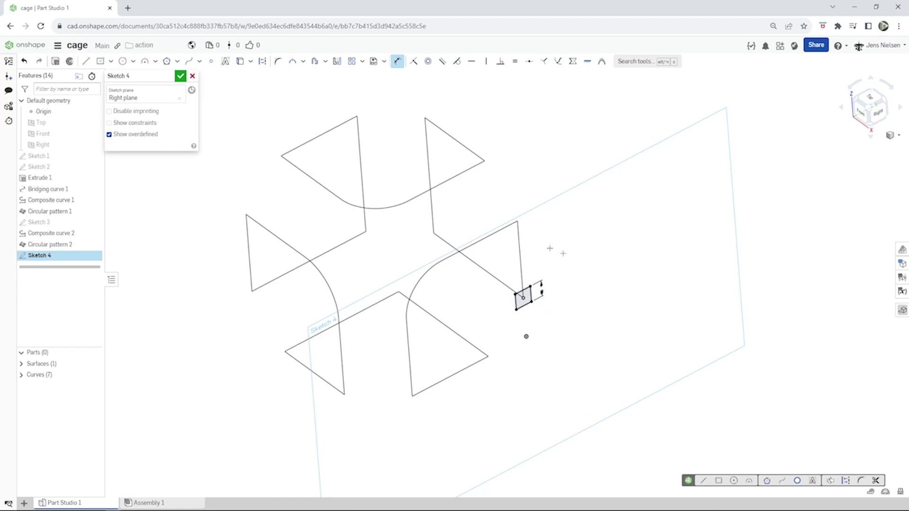
pyautogui.click(181, 76)
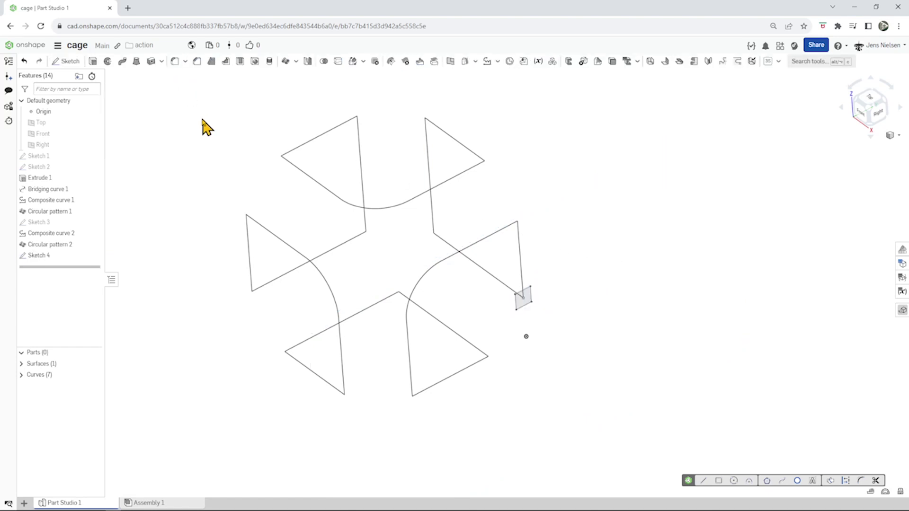
# Step: Sweep Sketch 4's square along Curves 6, 3, 7, 4, 5 and 2 into solid Part 1
pyautogui.click(122, 61)
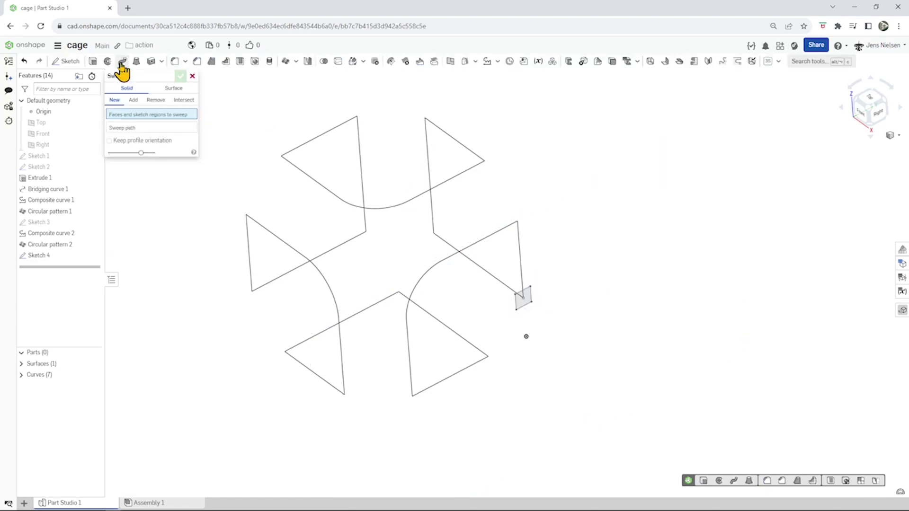
pyautogui.click(518, 303)
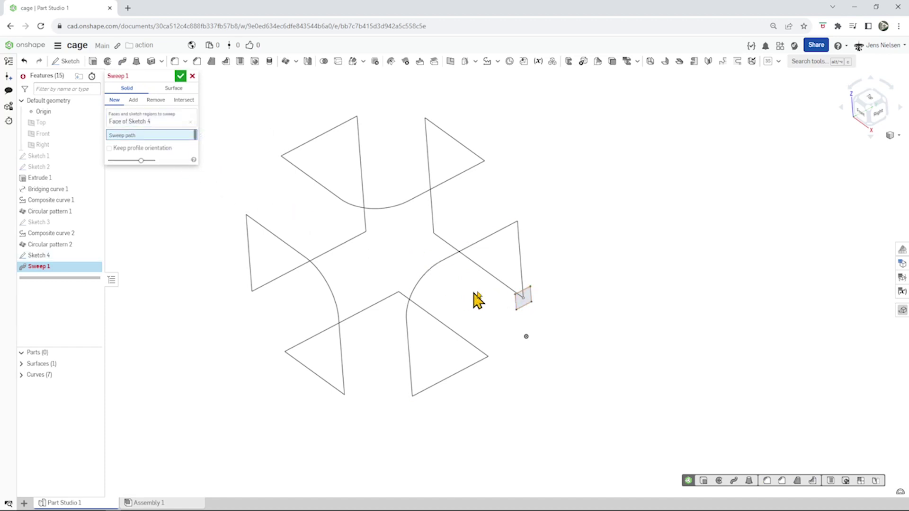
pyautogui.click(493, 281)
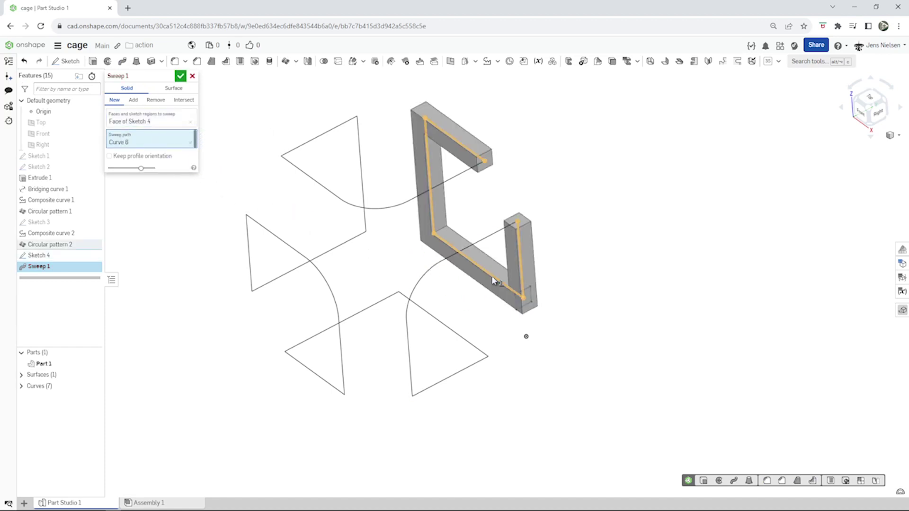
pyautogui.click(458, 179)
pyautogui.click(335, 137)
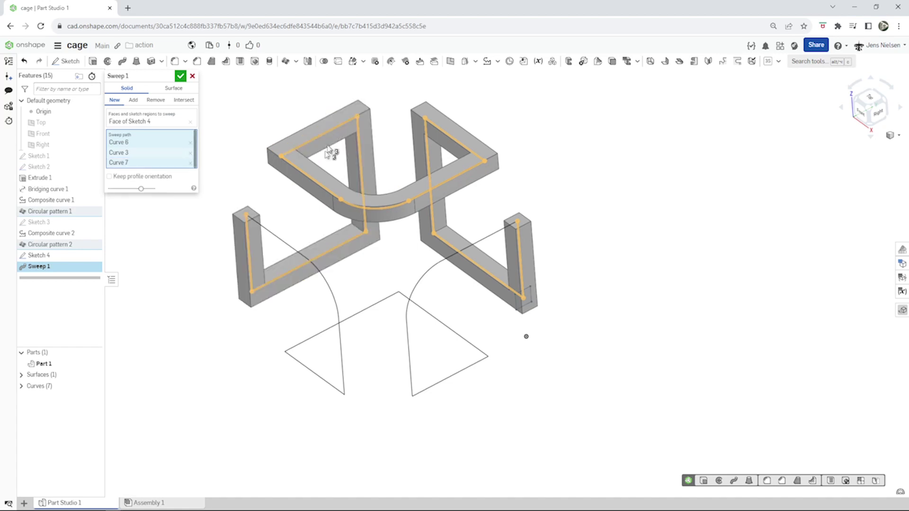
pyautogui.click(318, 276)
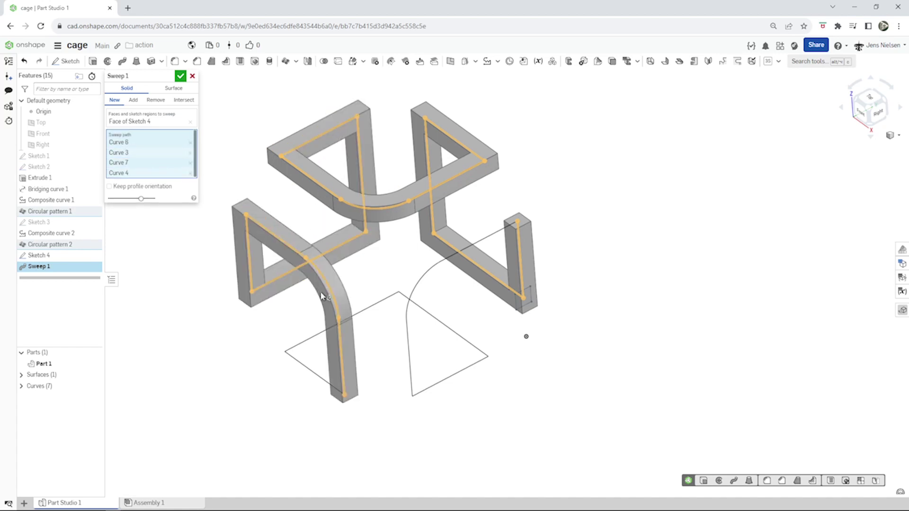
pyautogui.click(301, 365)
pyautogui.click(410, 367)
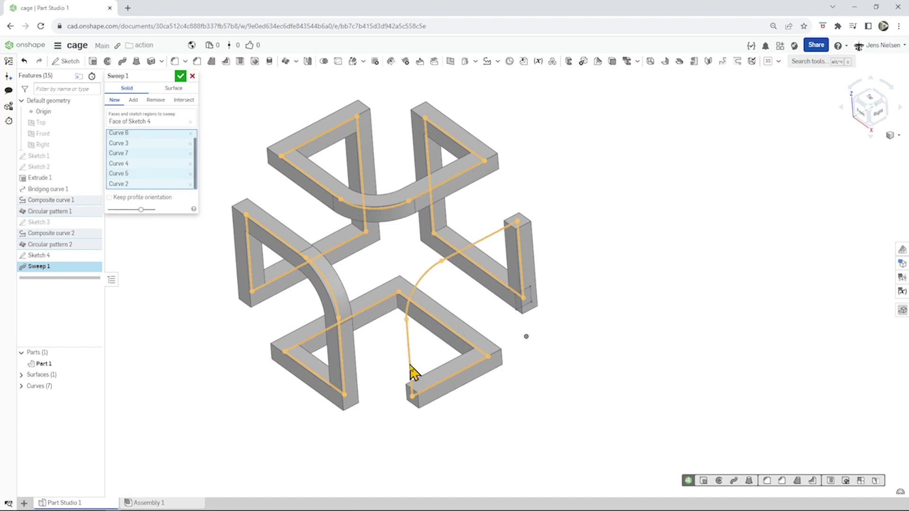
pyautogui.click(180, 77)
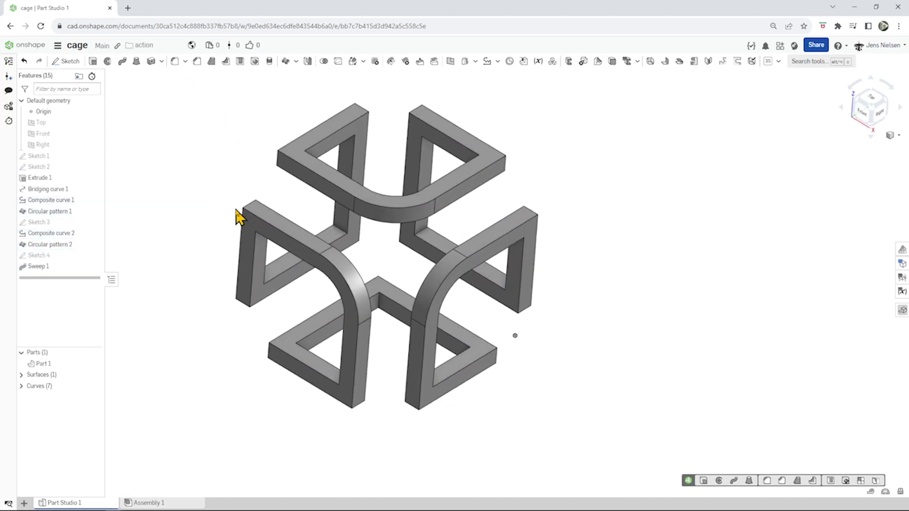
# Step: Change Part 1's appearance to purple
pyautogui.rightClick(55, 370)
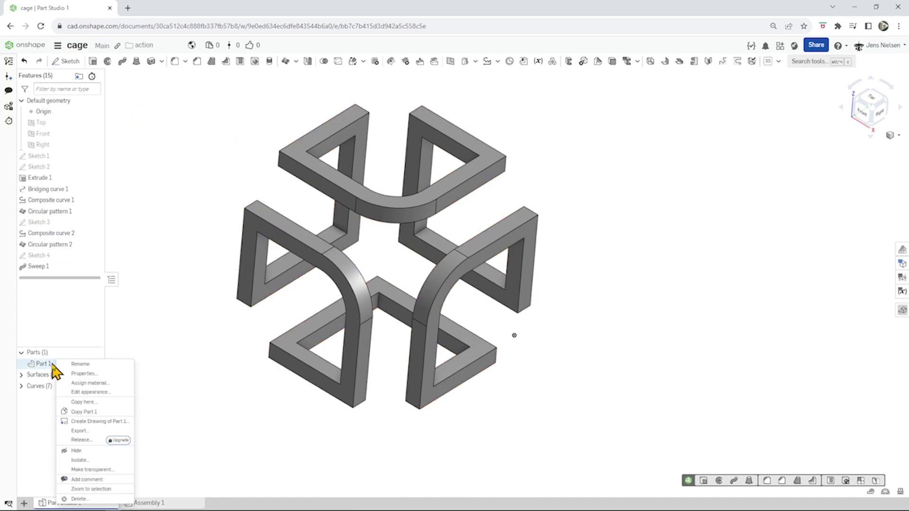
pyautogui.click(94, 392)
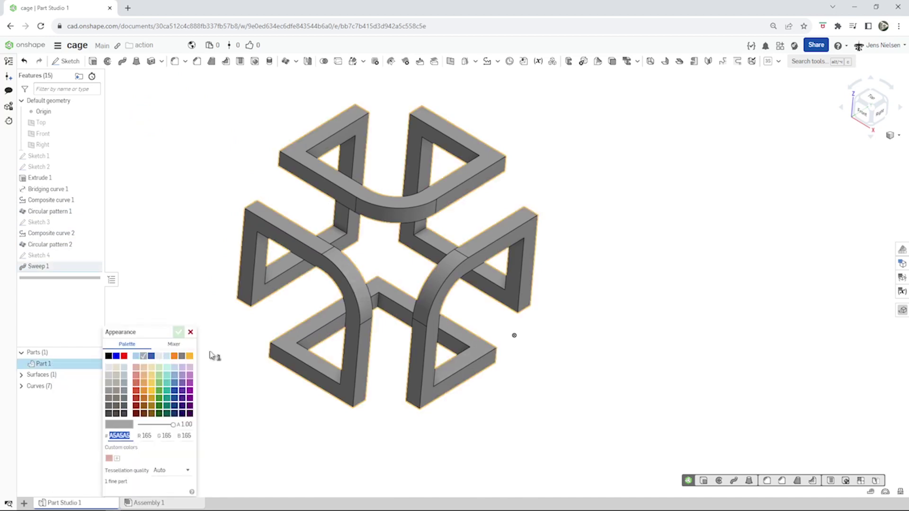
pyautogui.click(189, 384)
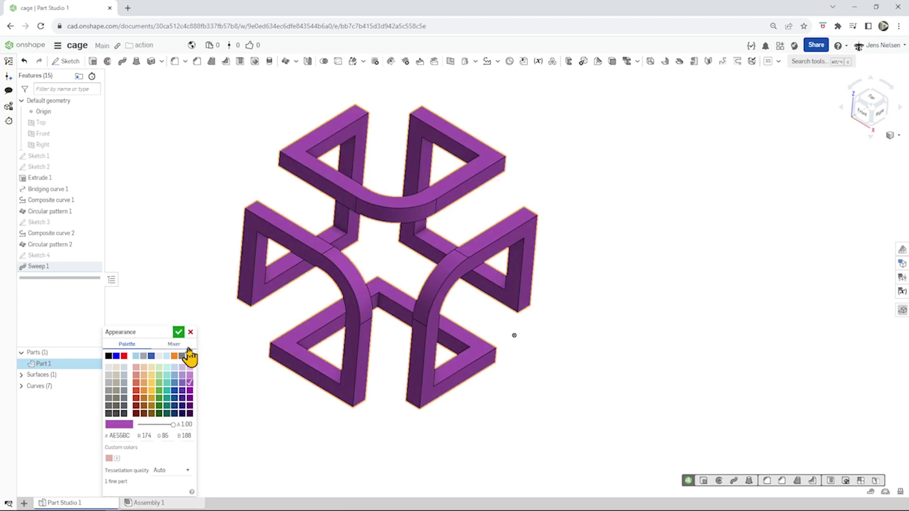
pyautogui.click(179, 332)
pyautogui.moveTo(185, 341); pyautogui.dragTo(202, 354, button='right')
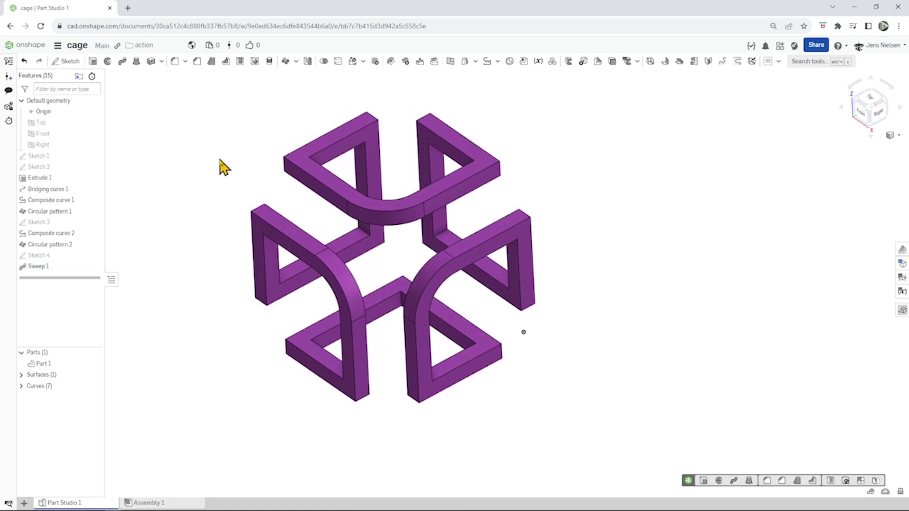
# Step: Chamfer all edges of the swept cage by 1 mm
pyautogui.click(197, 61)
pyautogui.scroll(-2, 483, 341)
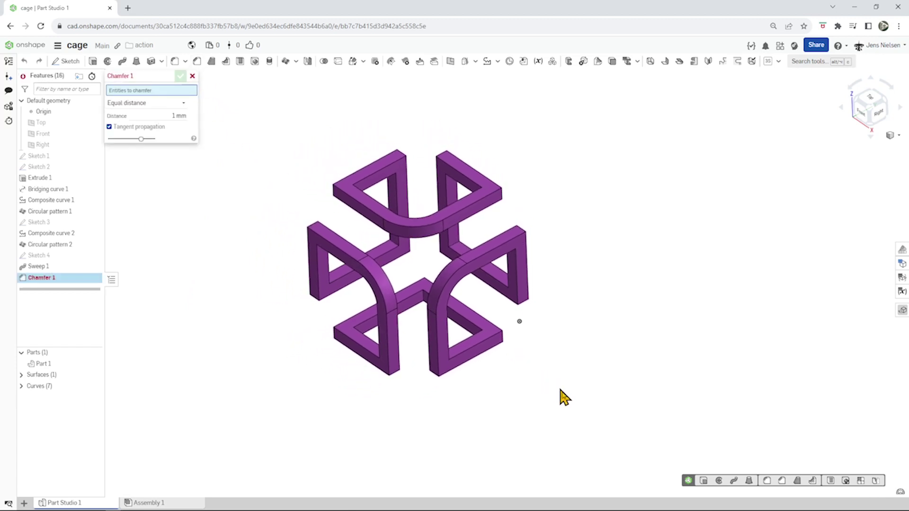
pyautogui.moveTo(569, 397); pyautogui.dragTo(280, 113)
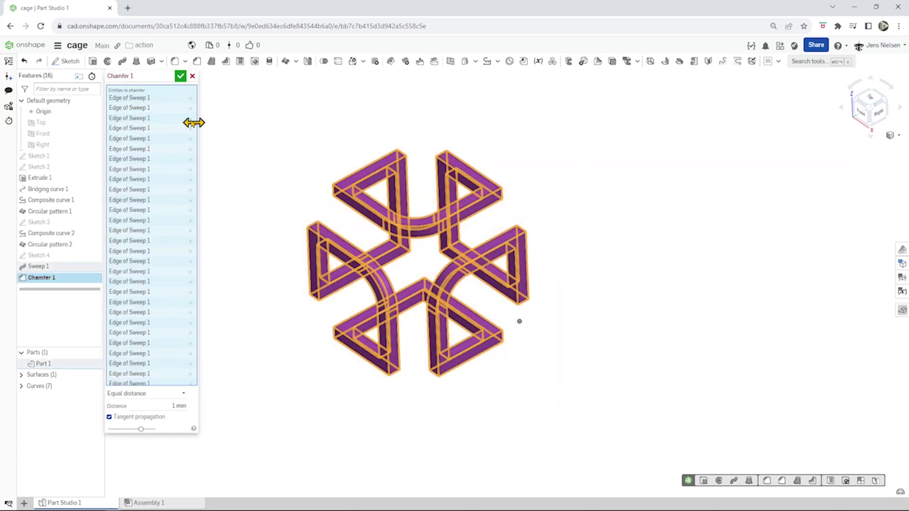
pyautogui.click(180, 76)
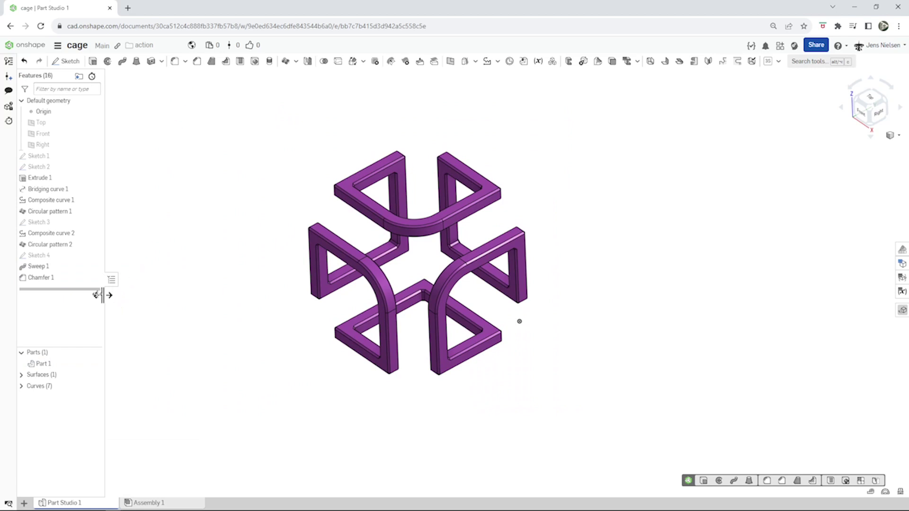
pyautogui.rightClick(41, 276)
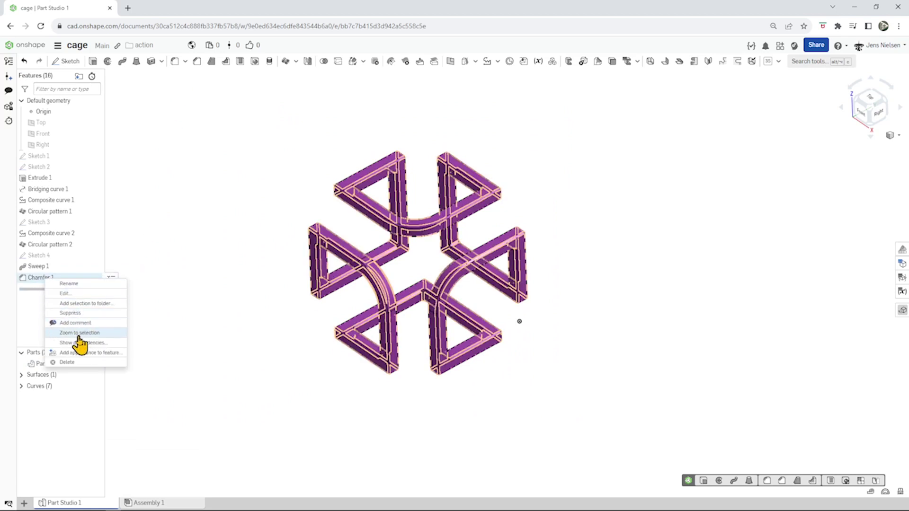
# Step: Colour Chamfer 1's faces pale yellow (F5D578) and fit the model in view
pyautogui.click(83, 353)
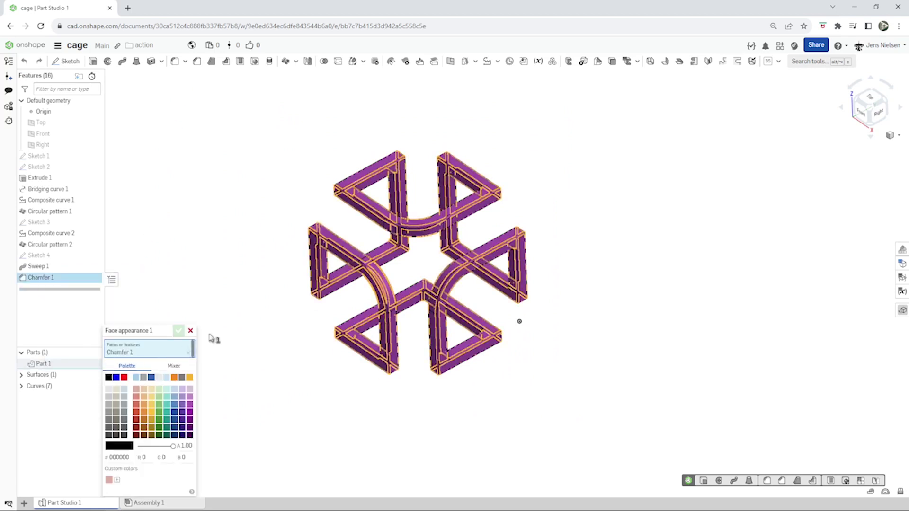
pyautogui.click(178, 331)
pyautogui.press('f')
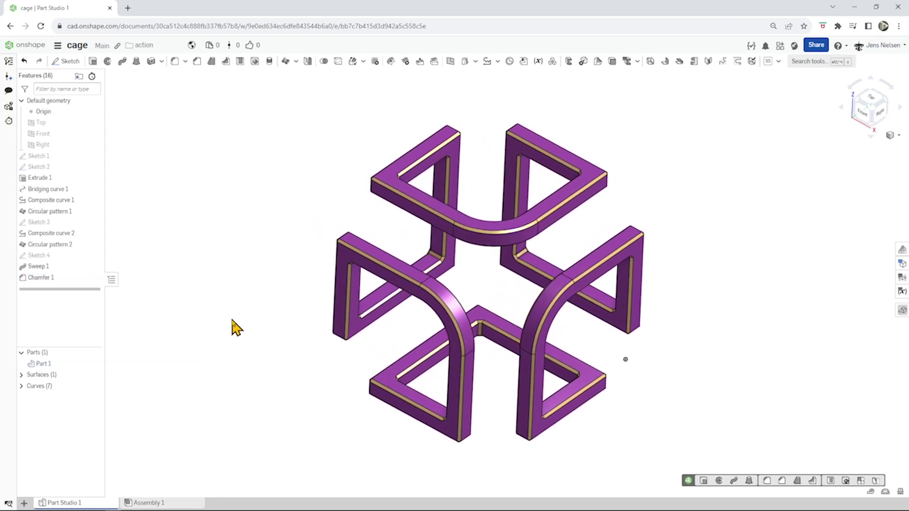
pyautogui.hotkey('shift', '5')
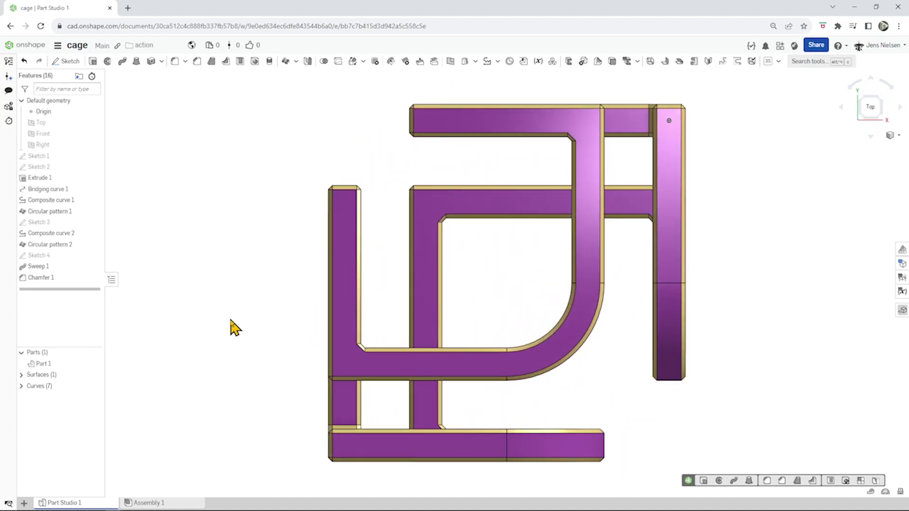
pyautogui.hotkey('shift', '1')
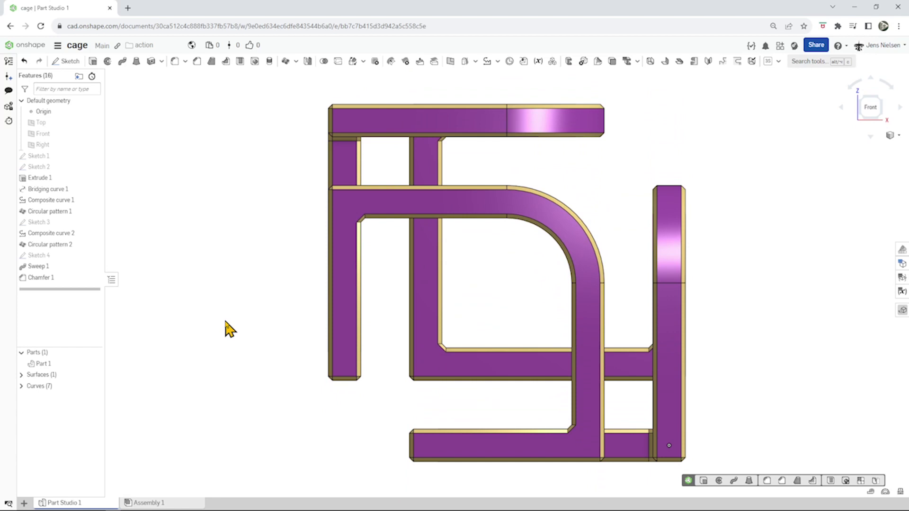
pyautogui.hotkey('shift', '4')
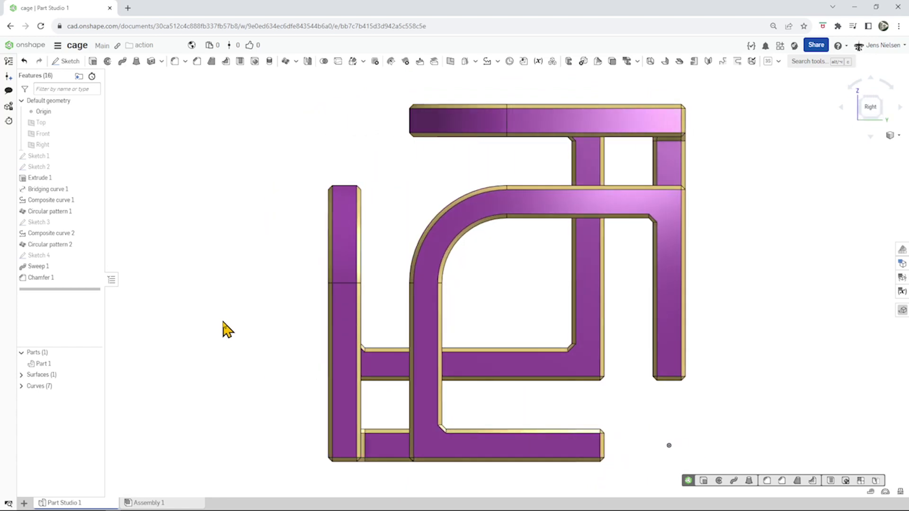
pyautogui.hotkey('shift', '7')
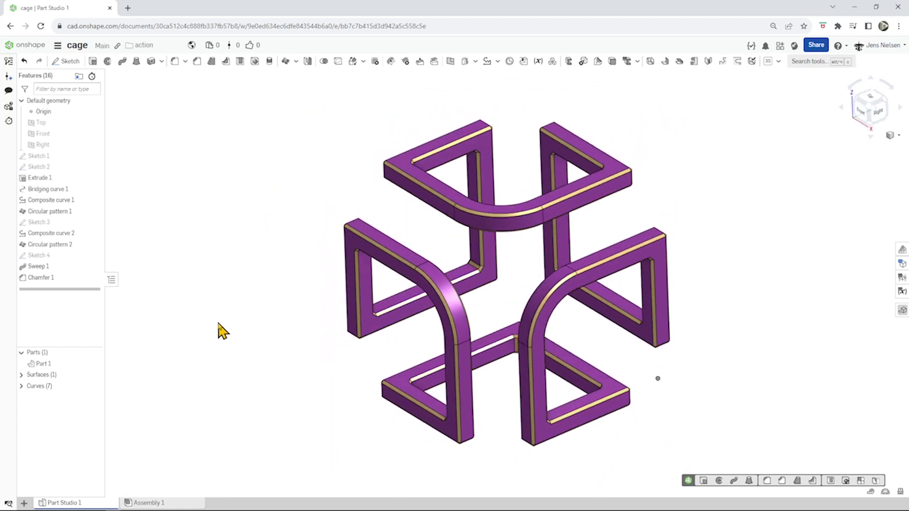